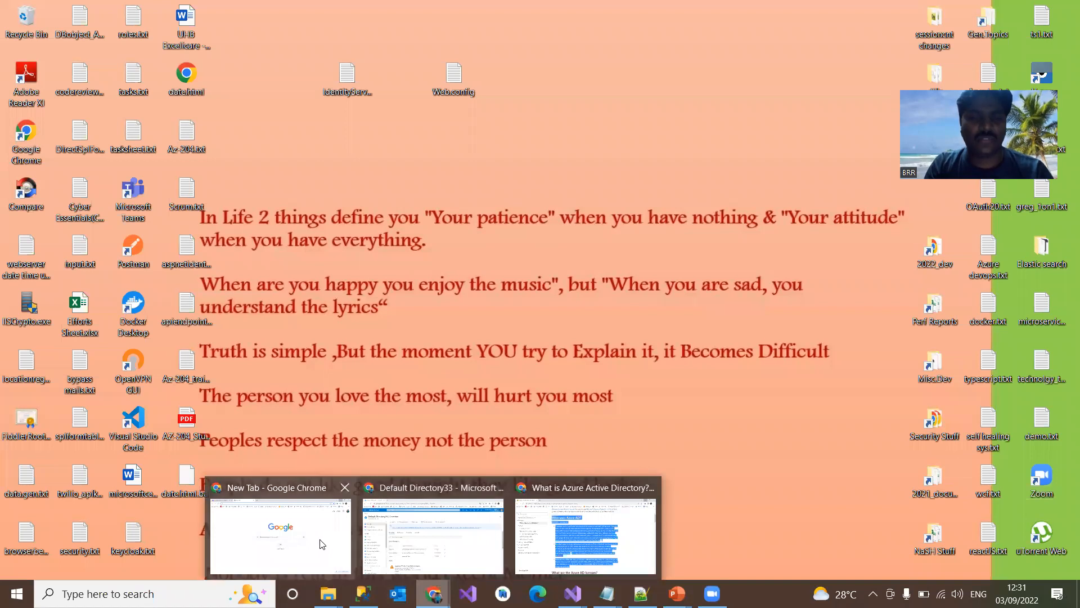
Step: Open the What is Azure Active Directory? documentation and read the "Who uses Azure AD?" section
{"action": "left_click", "coordinate": [579, 537]}
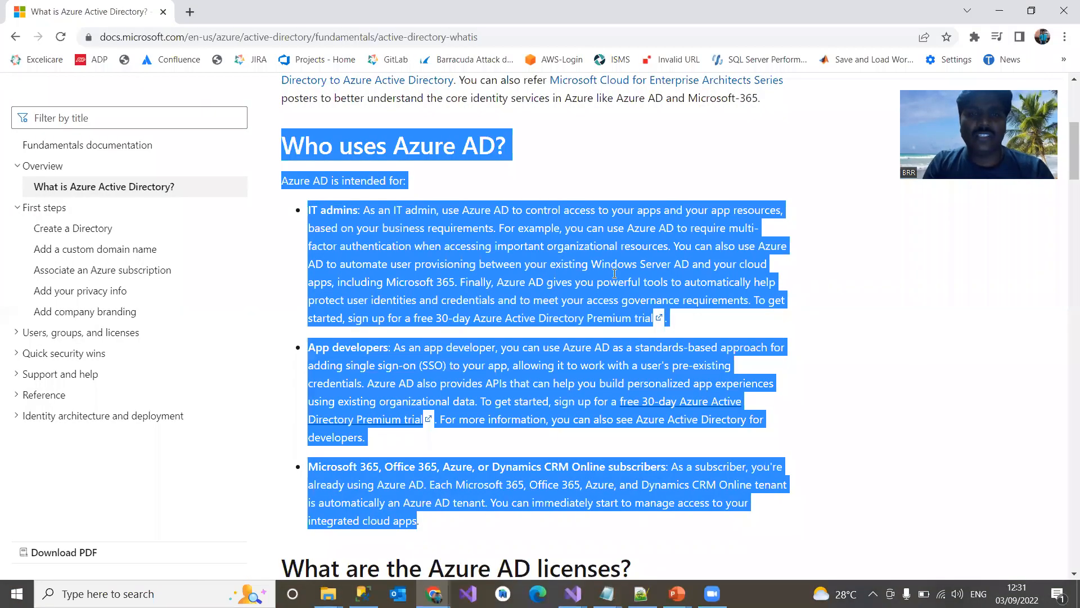
{"action": "left_click", "coordinate": [509, 331]}
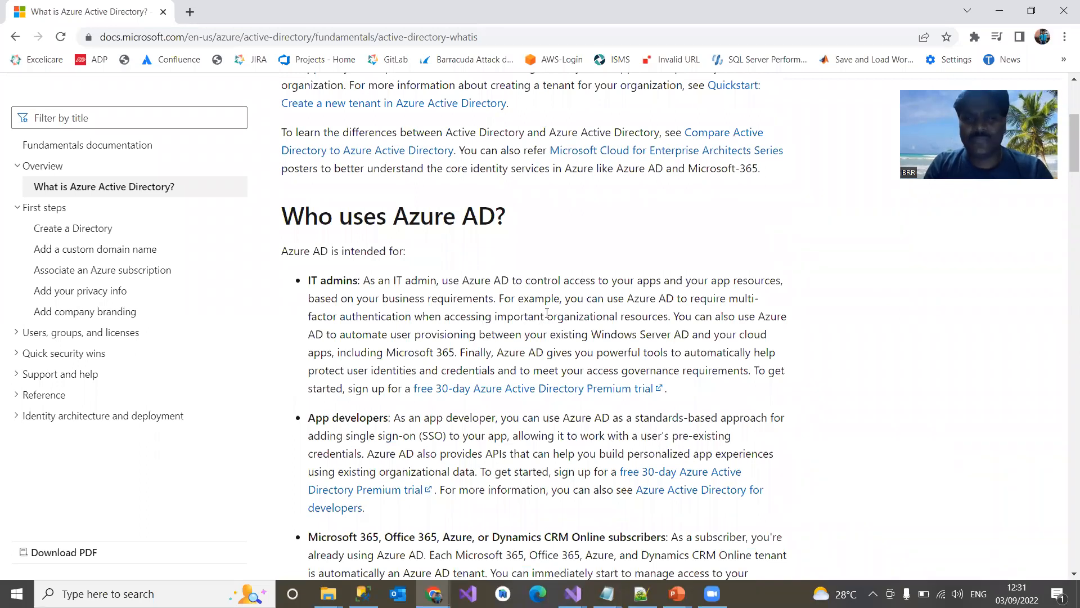
{"action": "scroll", "coordinate": [546, 313], "scroll_direction": "down", "scroll_amount": 2}
{"action": "scroll", "coordinate": [547, 314], "scroll_direction": "down", "scroll_amount": 1}
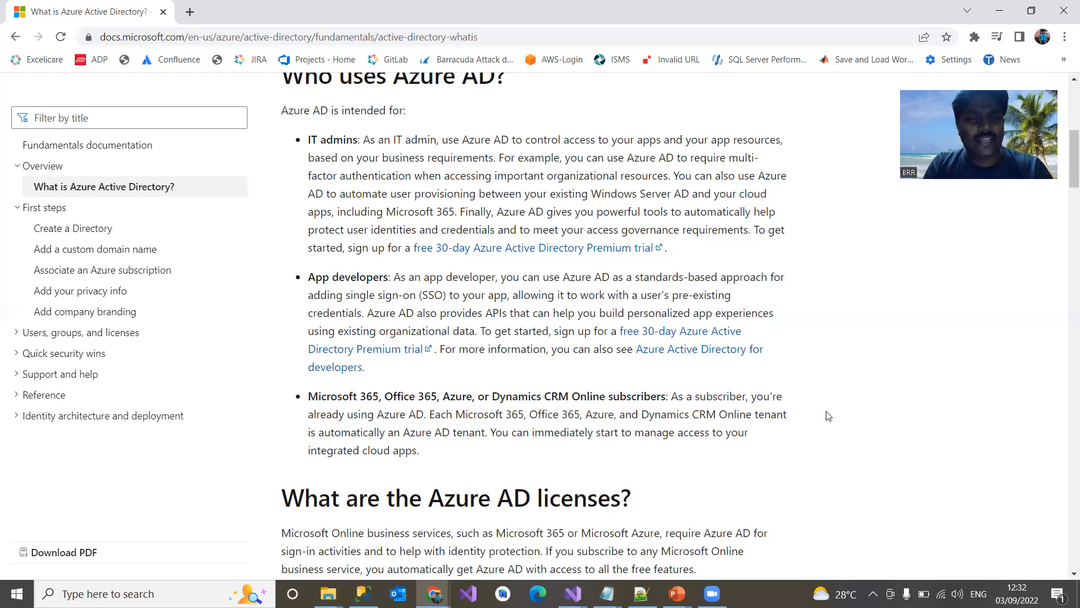
{"action": "scroll", "coordinate": [835, 413], "scroll_direction": "down", "scroll_amount": 2}
{"action": "scroll", "coordinate": [846, 390], "scroll_direction": "down", "scroll_amount": 1}
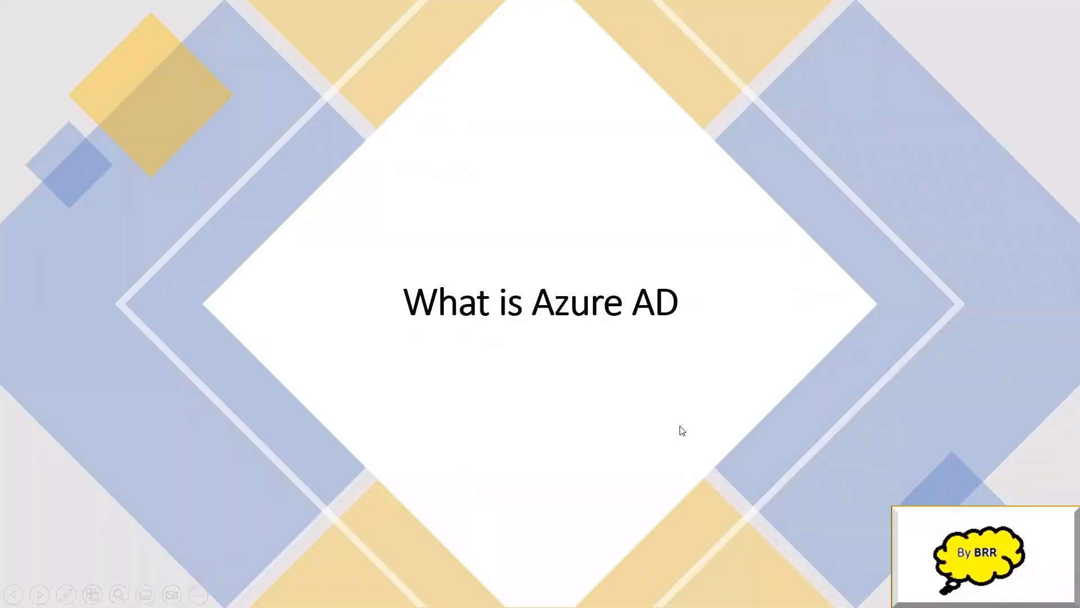
Step: Advance past the "What is Azure AD" slide and switch to the Azure portal to look over Default Directory33's preview features and overview
{"action": "left_click", "coordinate": [681, 429]}
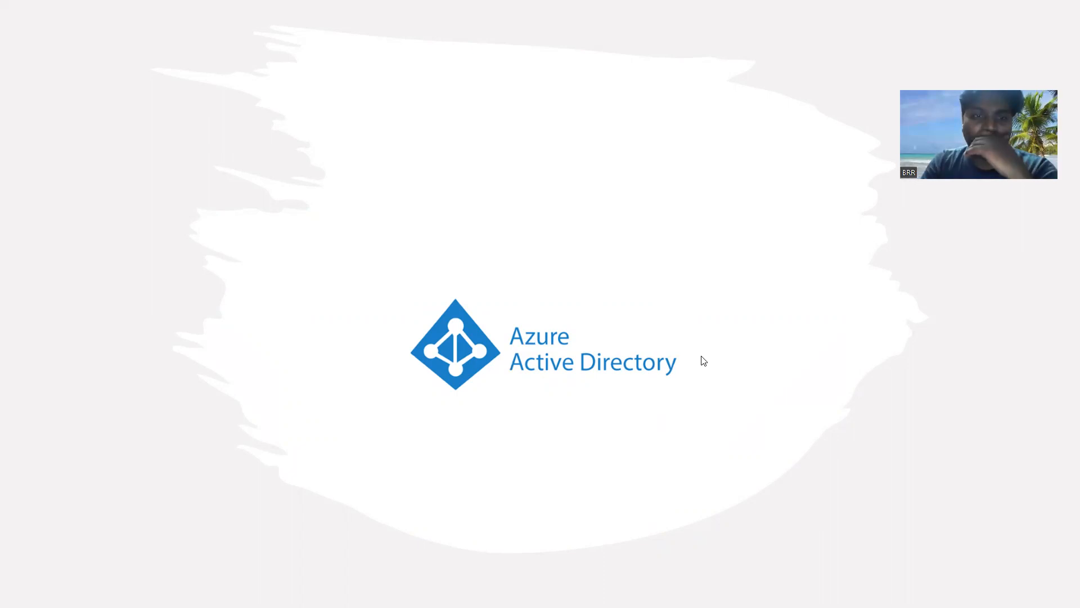
{"action": "key", "text": "alt+Tab"}
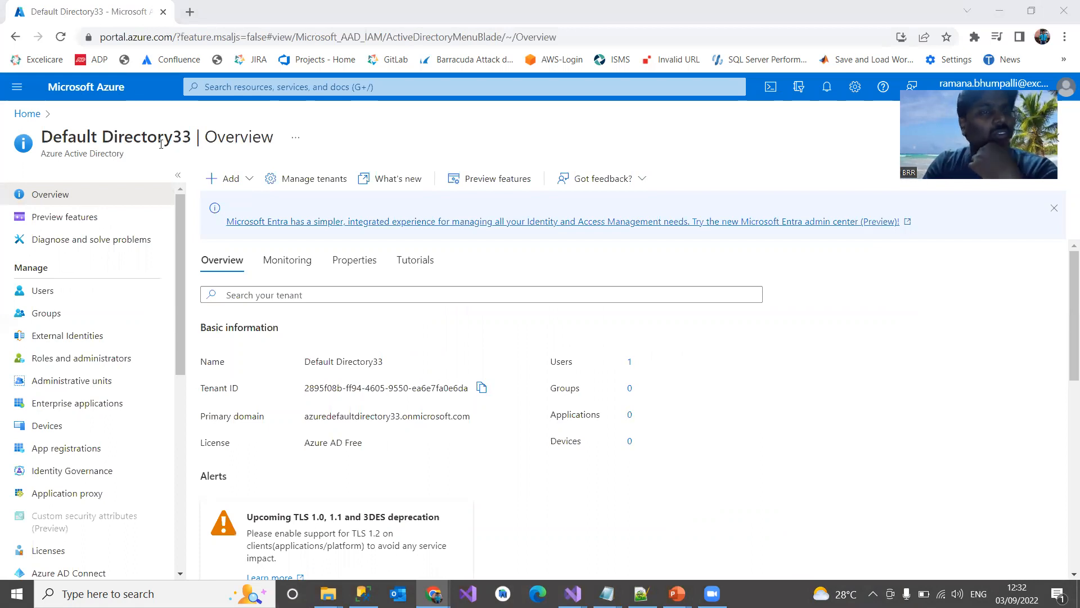
{"action": "scroll", "coordinate": [366, 327], "scroll_direction": "down", "scroll_amount": 3}
{"action": "scroll", "coordinate": [450, 327], "scroll_direction": "up", "scroll_amount": 3}
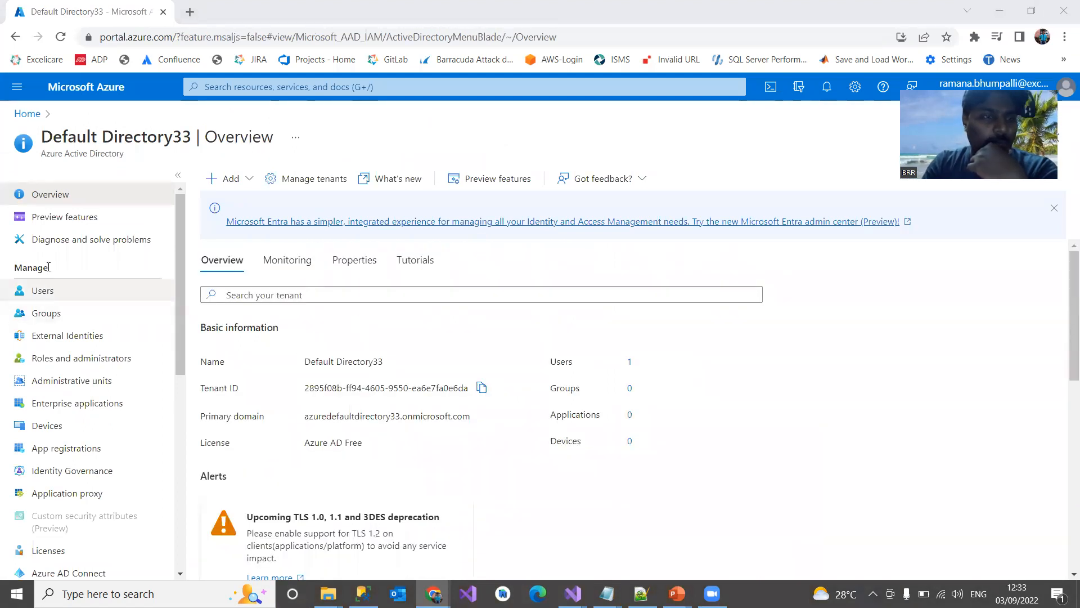
{"action": "left_click", "coordinate": [51, 214]}
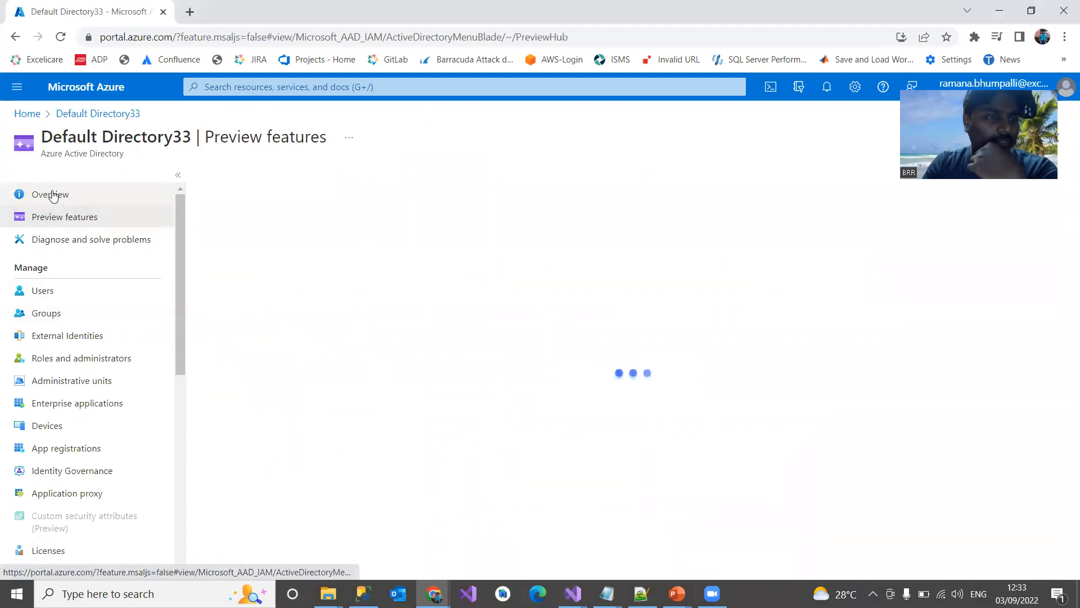
{"action": "left_click", "coordinate": [52, 195]}
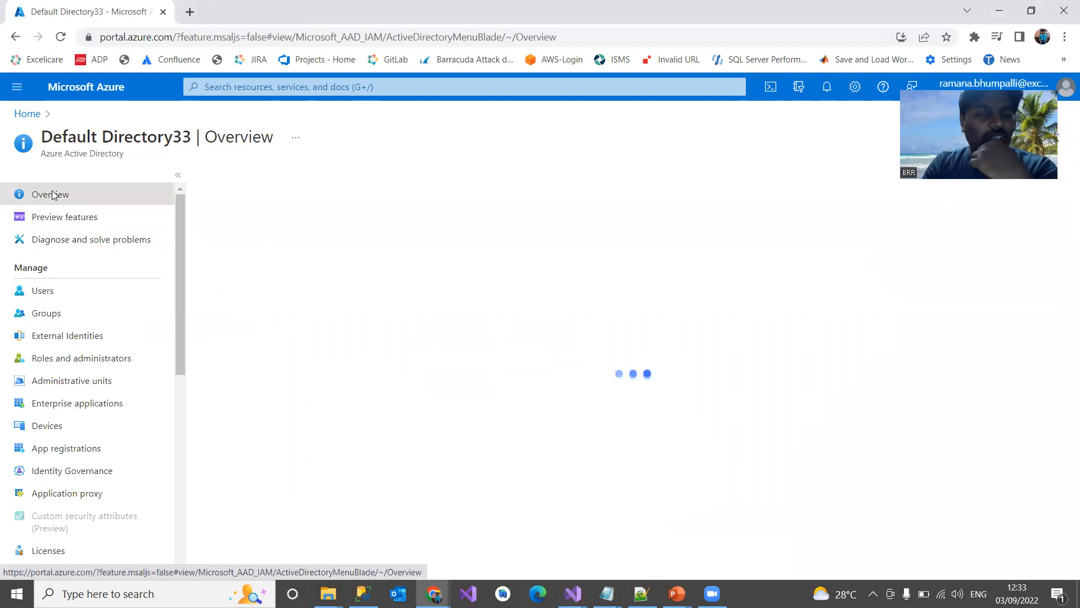
{"action": "scroll", "coordinate": [250, 352], "scroll_direction": "down", "scroll_amount": 3}
{"action": "scroll", "coordinate": [264, 366], "scroll_direction": "up", "scroll_amount": 3}
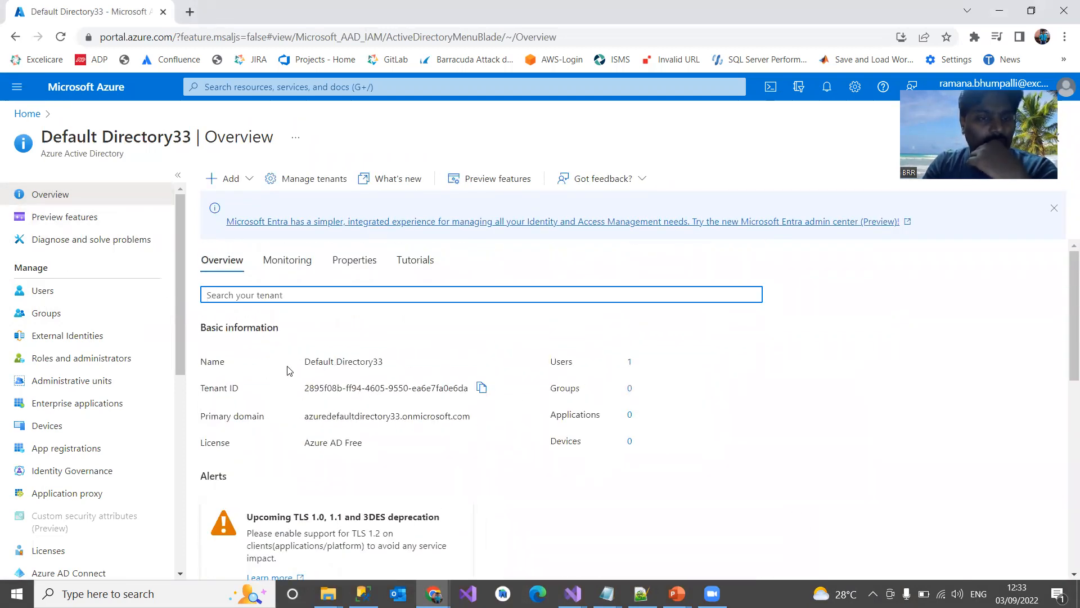
Step: Highlight the directory's name and both parts of its primary domain in the basic information
{"action": "left_click_drag", "start_coordinate": [307, 362], "coordinate": [379, 362]}
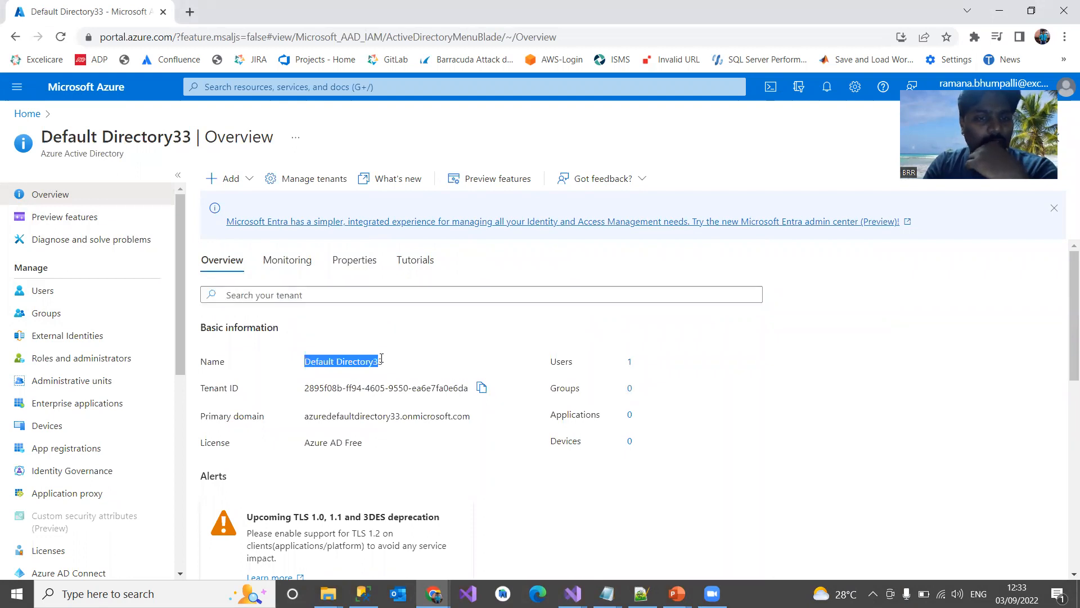
{"action": "left_click", "coordinate": [357, 375]}
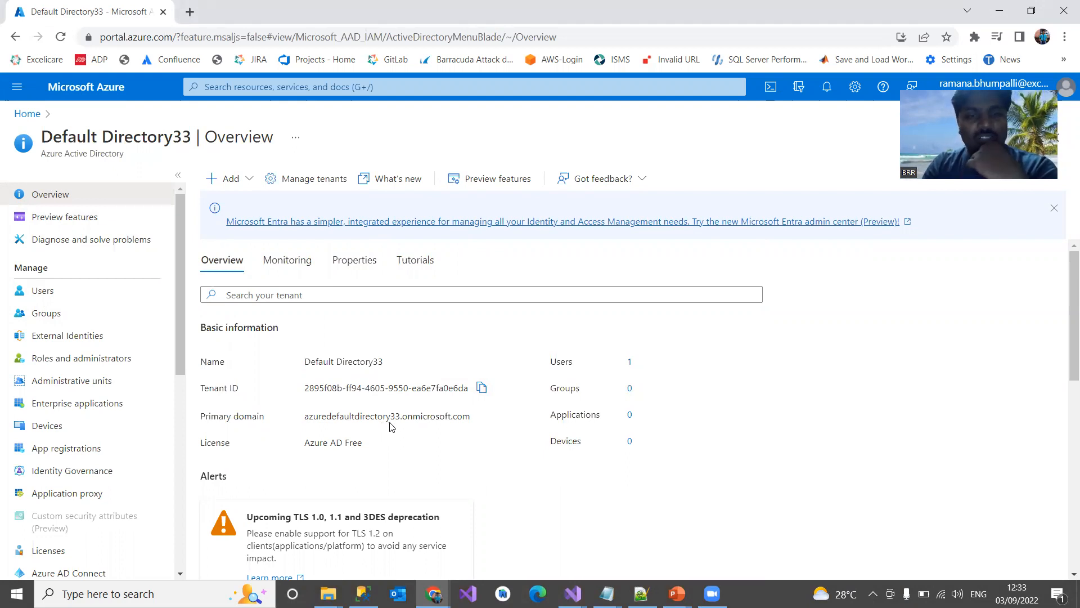
{"action": "left_click_drag", "start_coordinate": [309, 417], "coordinate": [399, 415]}
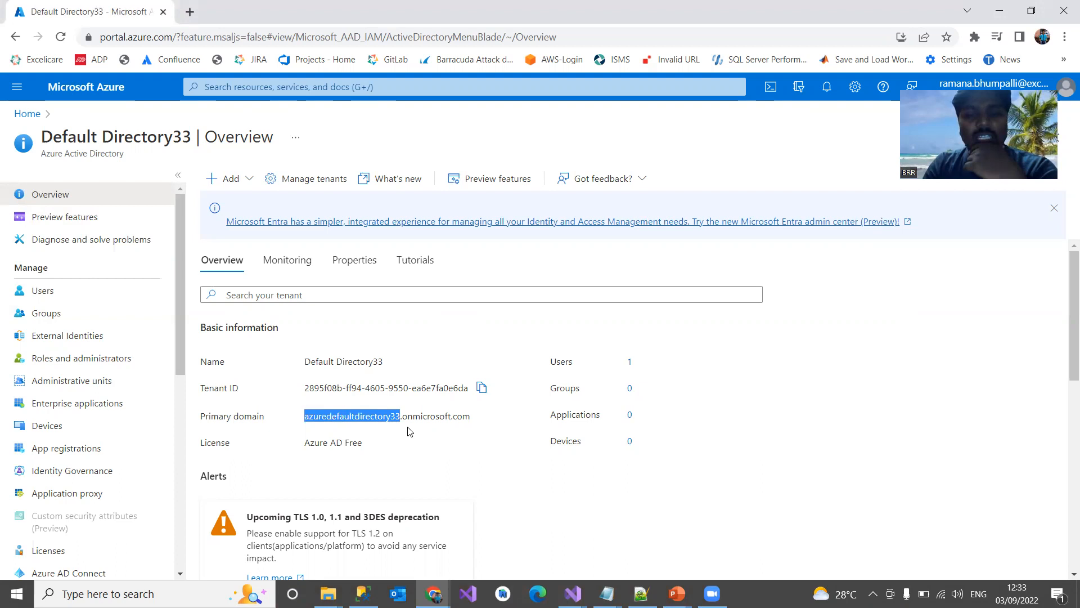
{"action": "left_click", "coordinate": [410, 431]}
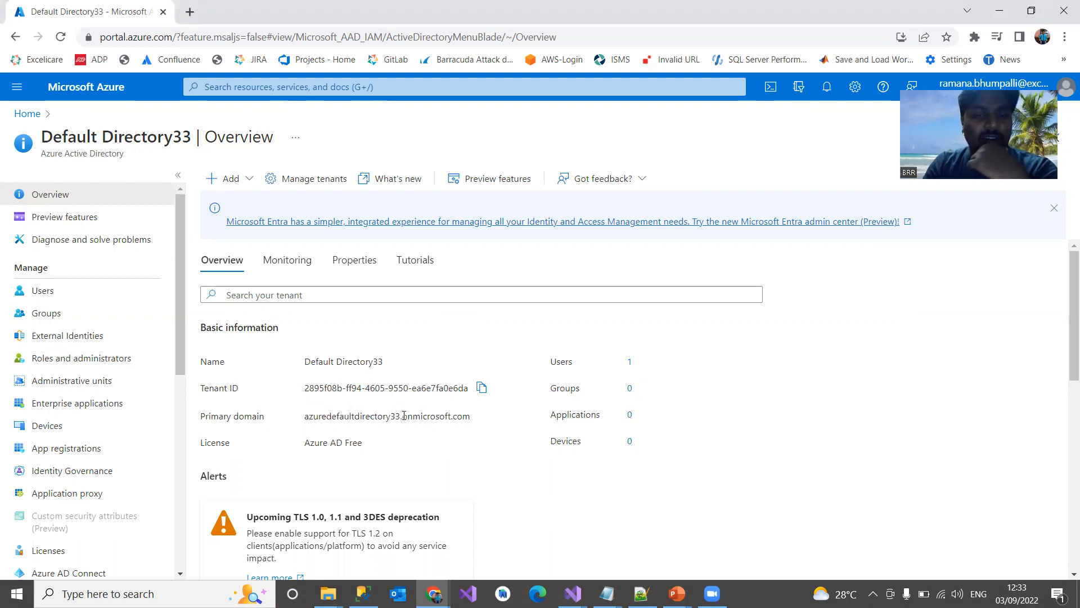
{"action": "left_click_drag", "start_coordinate": [401, 416], "coordinate": [471, 419]}
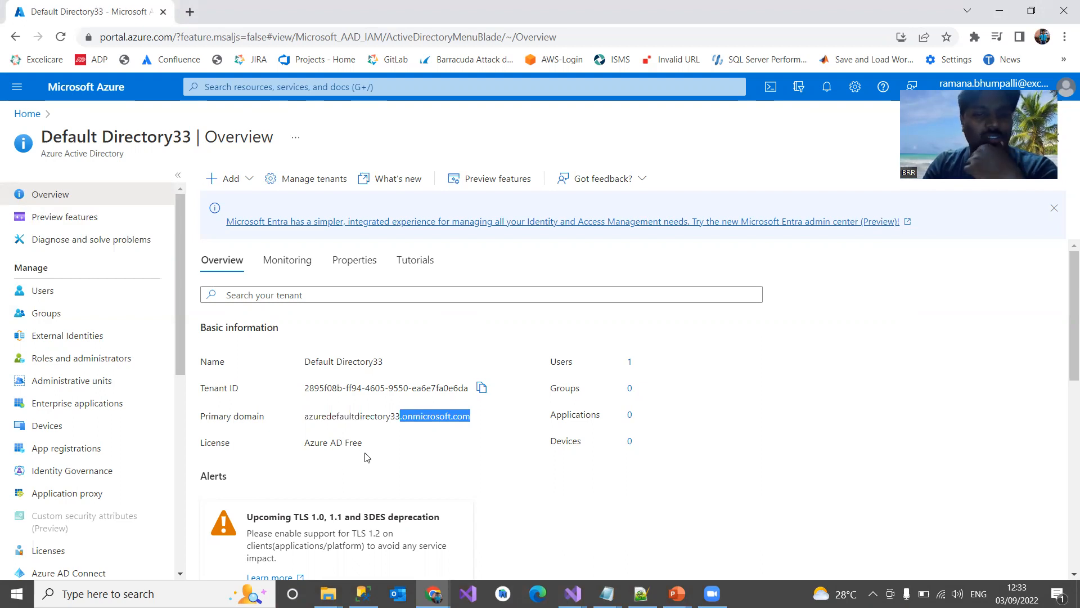
Step: Switch back to the Azure AD documentation and read through the license tiers, highlighting Premium P1
{"action": "left_click", "coordinate": [434, 593]}
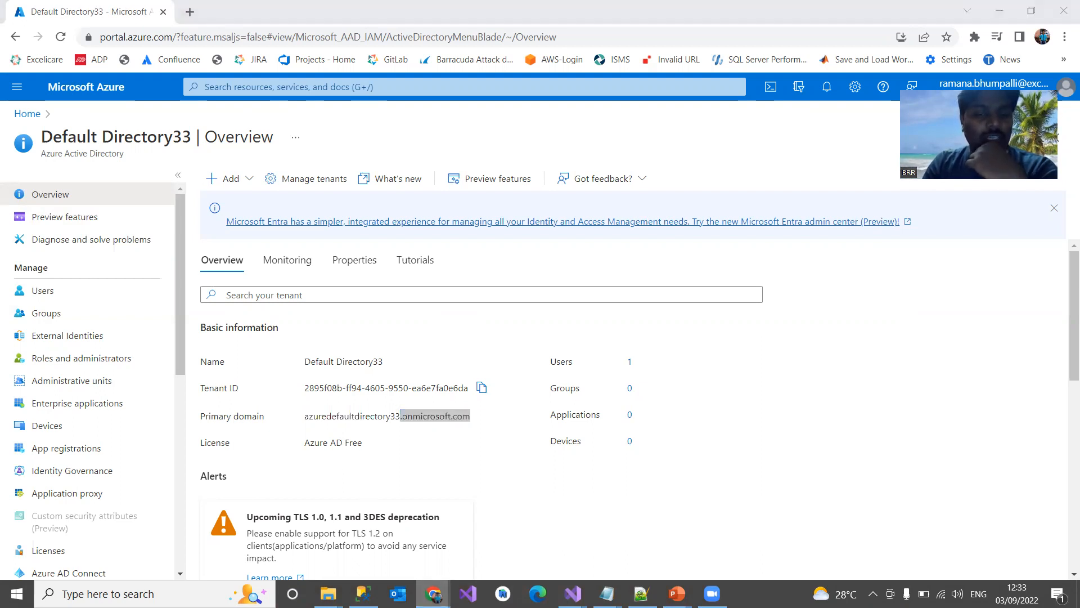
{"action": "left_click", "coordinate": [585, 534]}
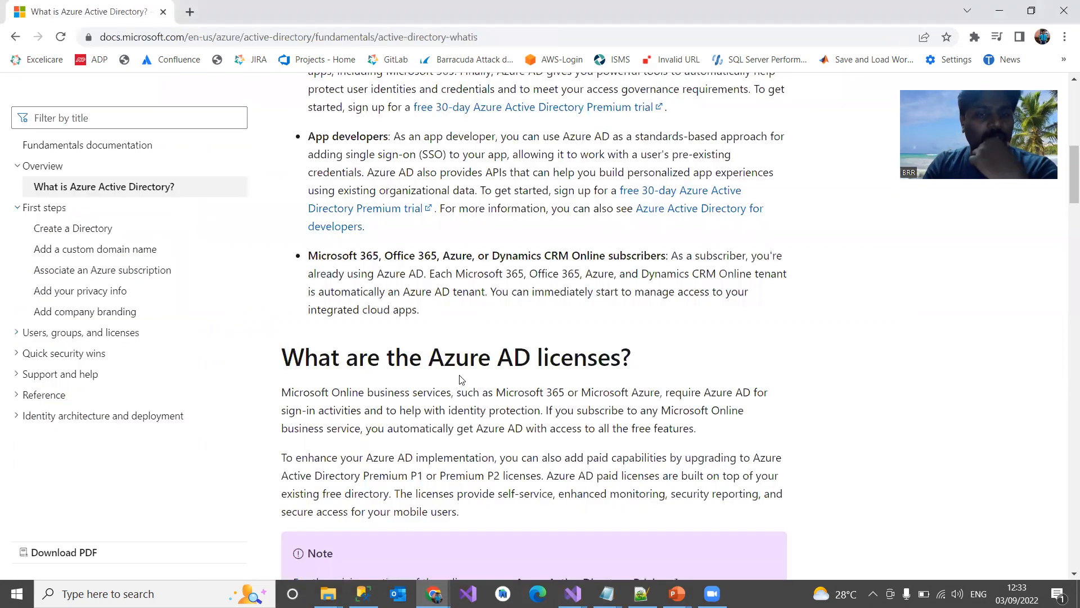
{"action": "scroll", "coordinate": [470, 333], "scroll_direction": "down", "scroll_amount": 4}
{"action": "scroll", "coordinate": [472, 332], "scroll_direction": "down", "scroll_amount": 2}
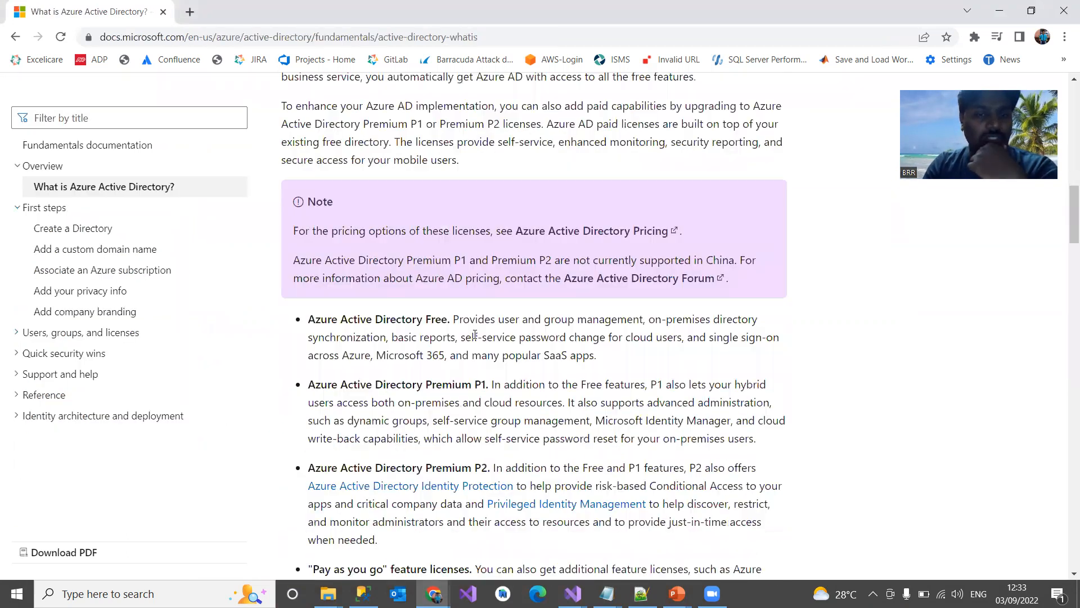
{"action": "scroll", "coordinate": [472, 332], "scroll_direction": "down", "scroll_amount": 1}
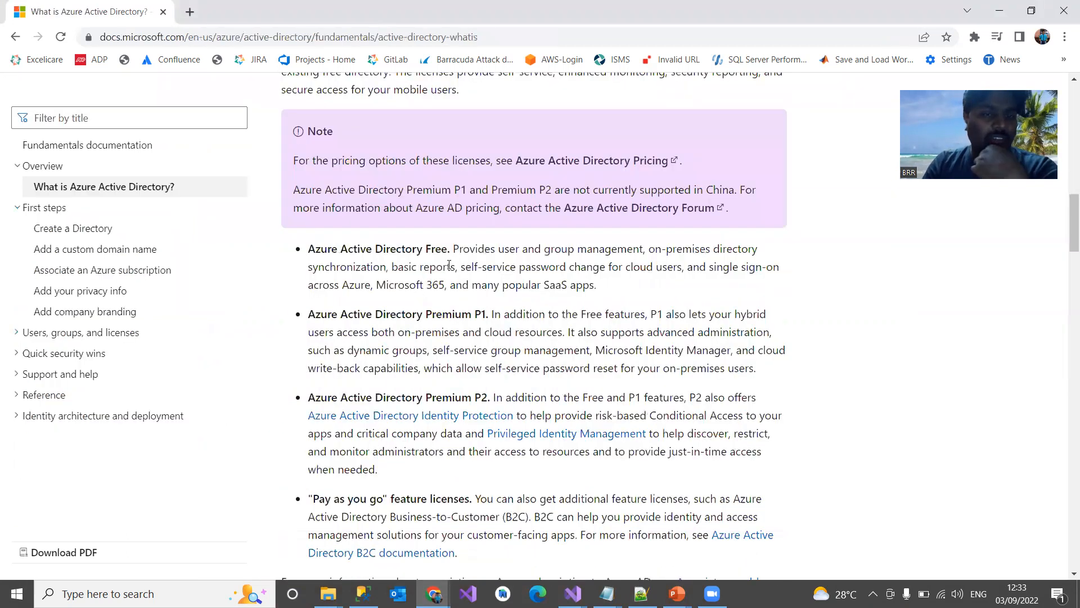
{"action": "left_click_drag", "start_coordinate": [487, 314], "coordinate": [442, 314]}
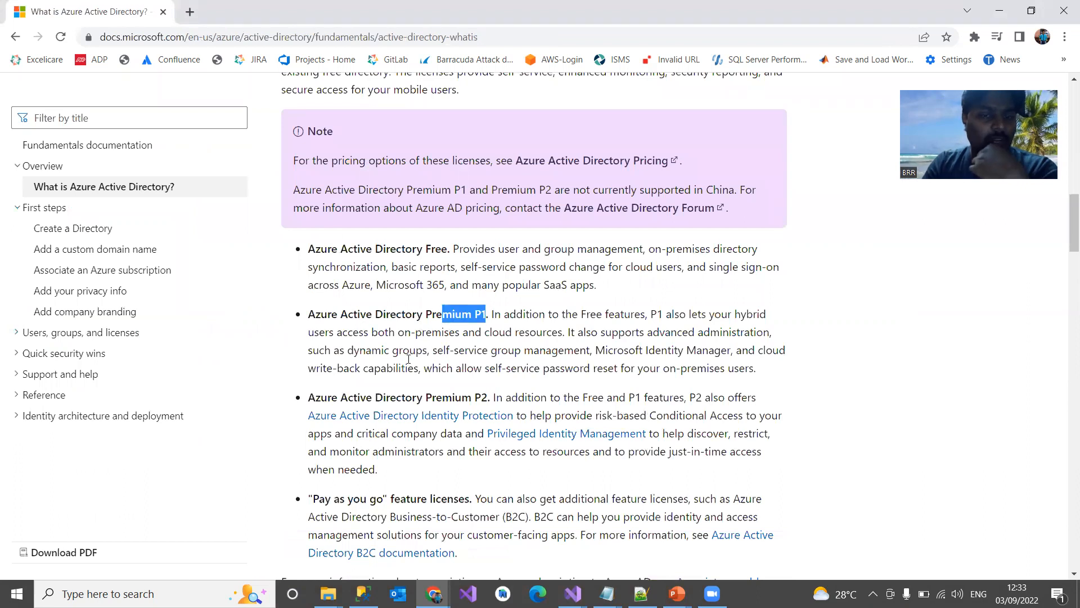
{"action": "scroll", "coordinate": [489, 396], "scroll_direction": "down", "scroll_amount": 2}
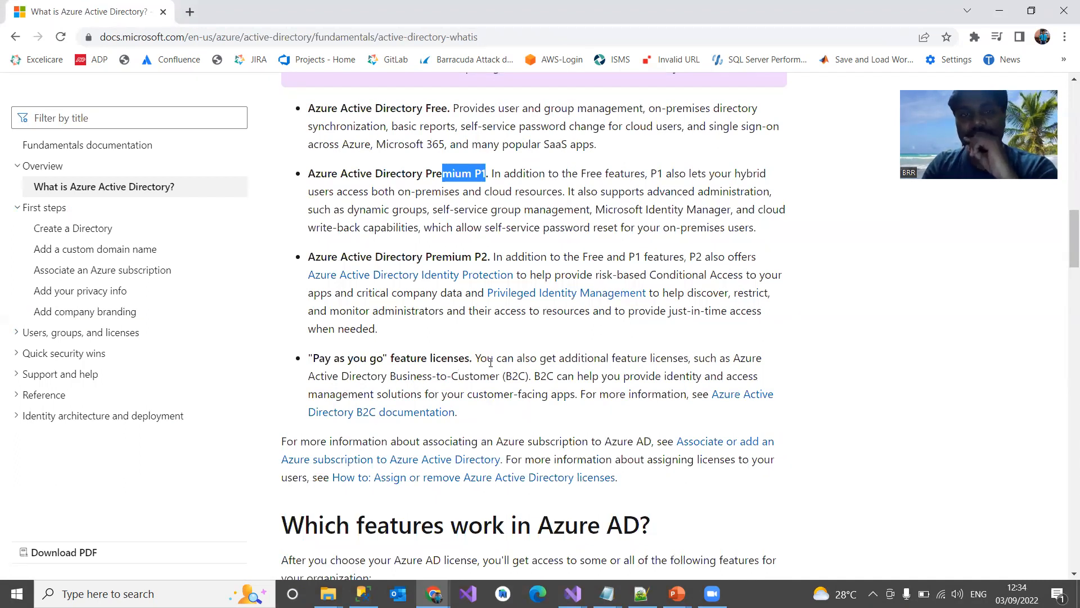
{"action": "scroll", "coordinate": [482, 265], "scroll_direction": "up", "scroll_amount": 1}
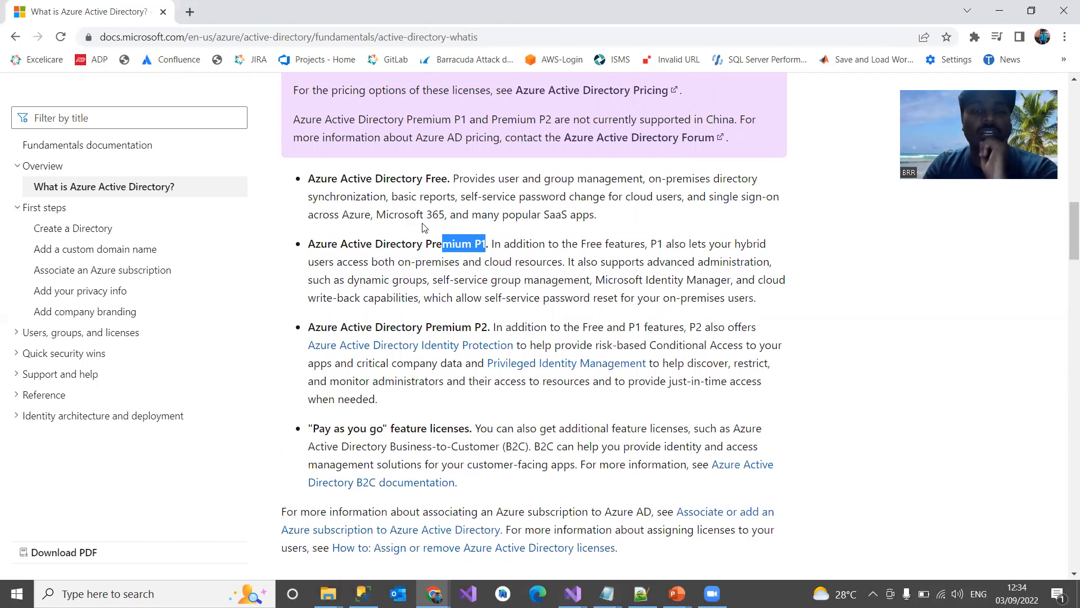
Step: Highlight the descriptions of the Azure Active Directory Free and Premium P1 licenses, and the list from Free into Premium P2
{"action": "left_click_drag", "start_coordinate": [594, 216], "coordinate": [321, 178]}
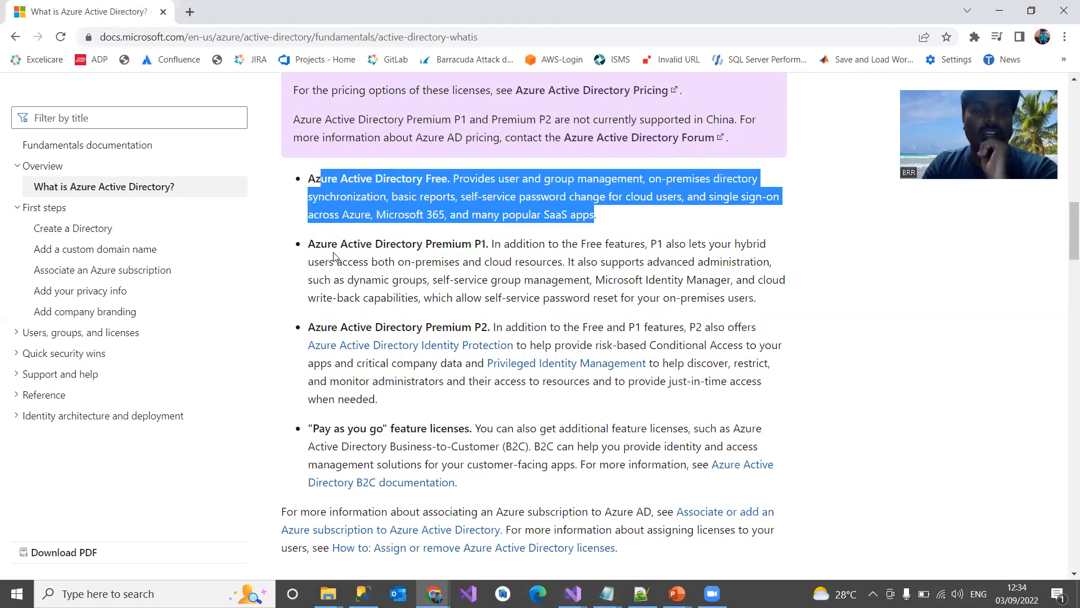
{"action": "left_click_drag", "start_coordinate": [336, 253], "coordinate": [404, 254]}
{"action": "left_click", "coordinate": [469, 265]}
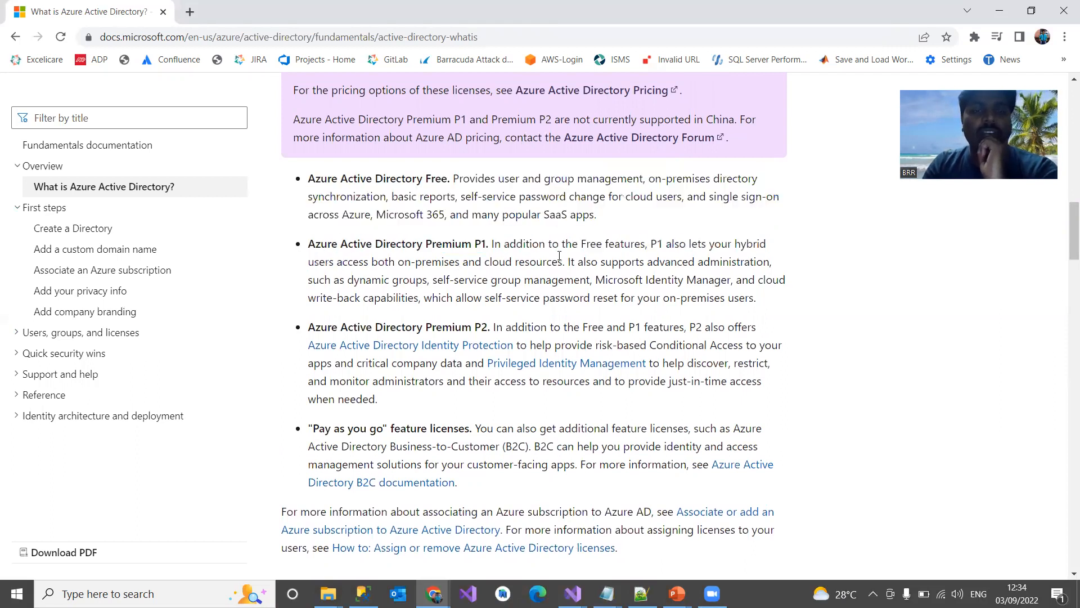
{"action": "left_click_drag", "start_coordinate": [454, 179], "coordinate": [582, 215]}
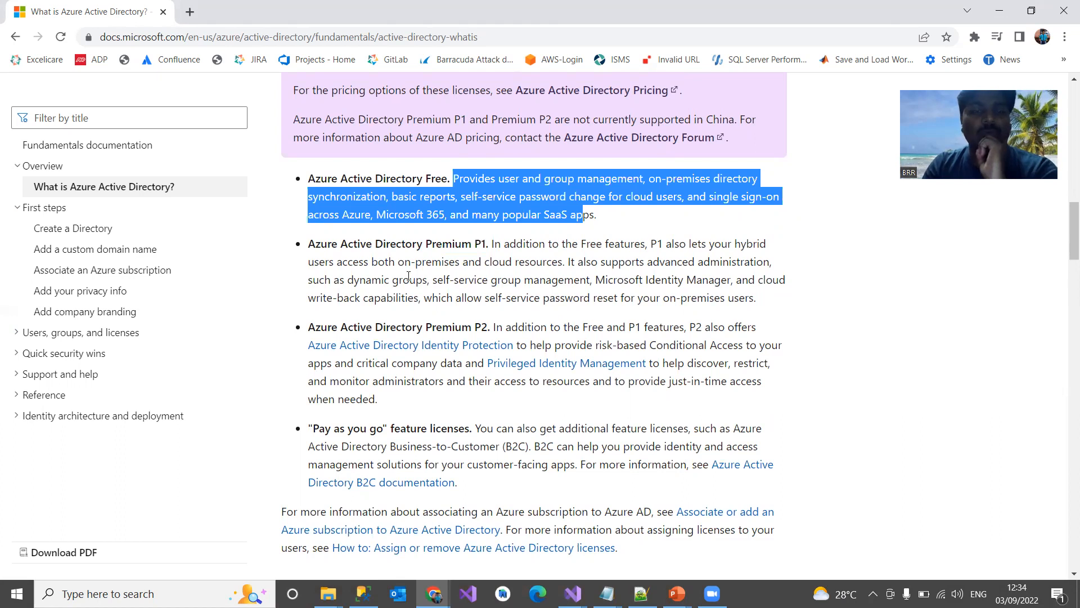
{"action": "left_click_drag", "start_coordinate": [564, 262], "coordinate": [517, 244]}
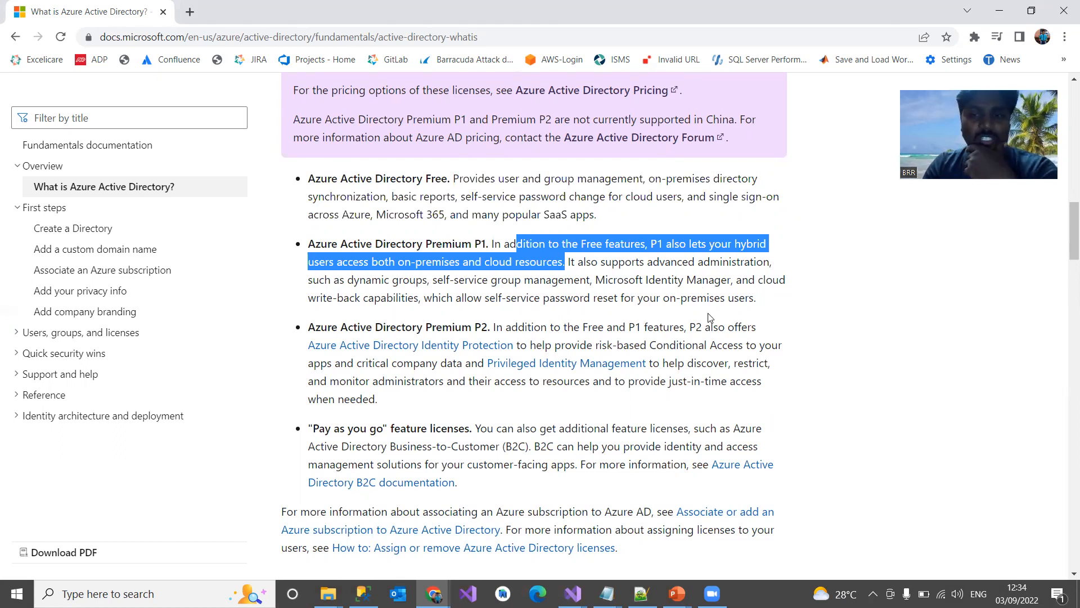
{"action": "left_click_drag", "start_coordinate": [753, 299], "coordinate": [484, 241]}
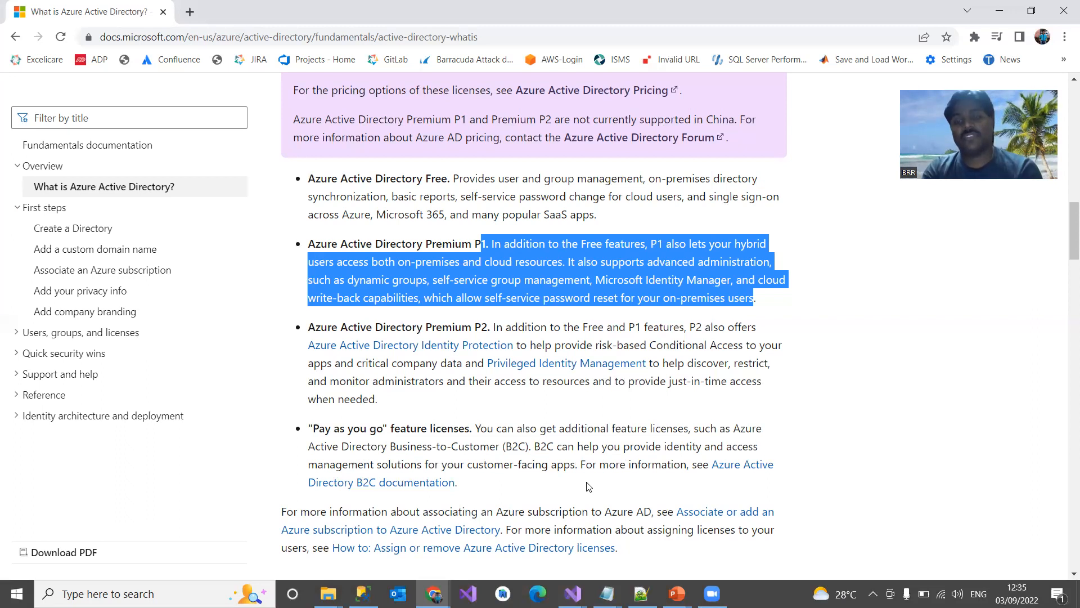
{"action": "scroll", "coordinate": [644, 475], "scroll_direction": "up", "scroll_amount": 1}
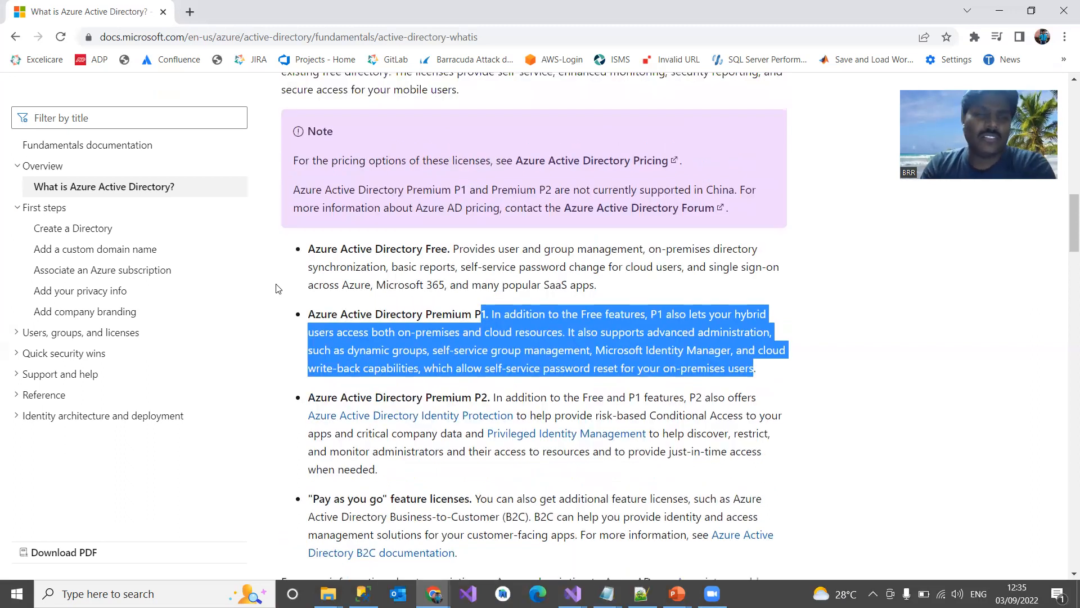
{"action": "left_click_drag", "start_coordinate": [309, 256], "coordinate": [383, 438]}
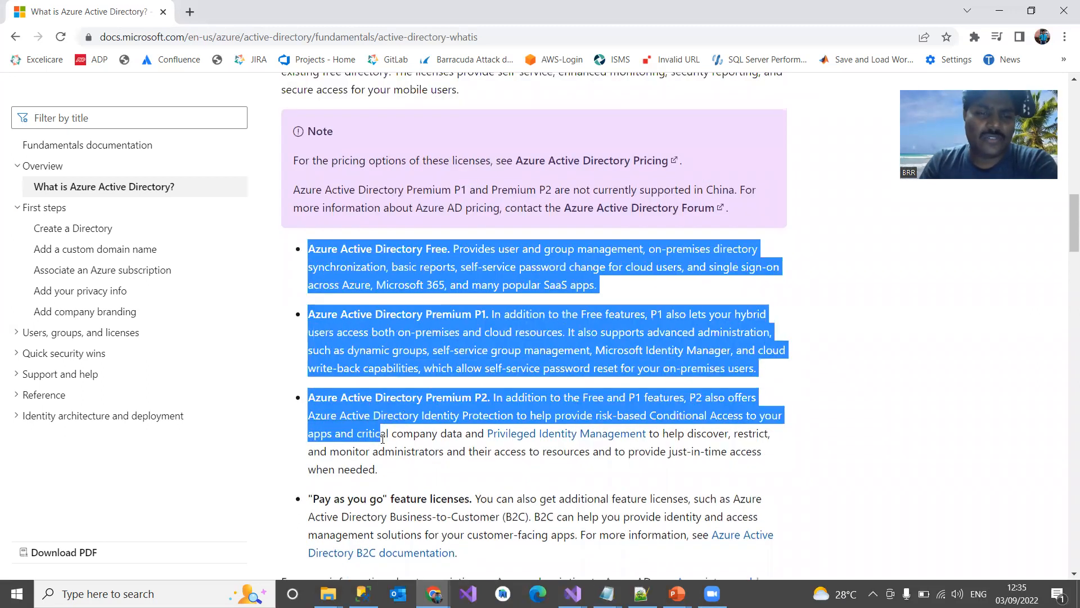
Step: Switch to the Azure portal and highlight the license value in the directory's basic information
{"action": "left_click", "coordinate": [434, 594]}
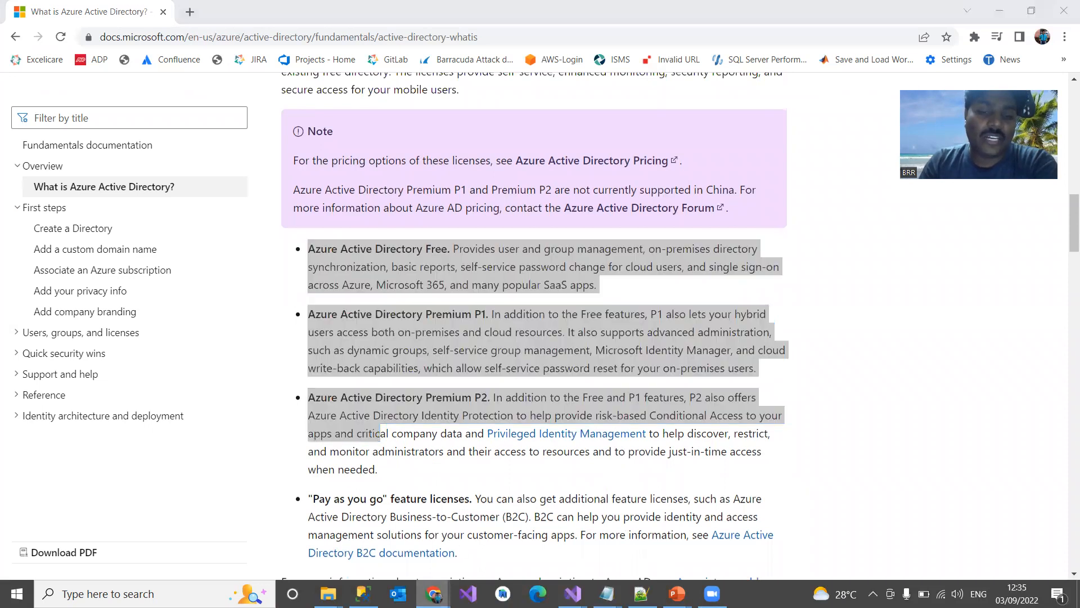
{"action": "left_click", "coordinate": [459, 555]}
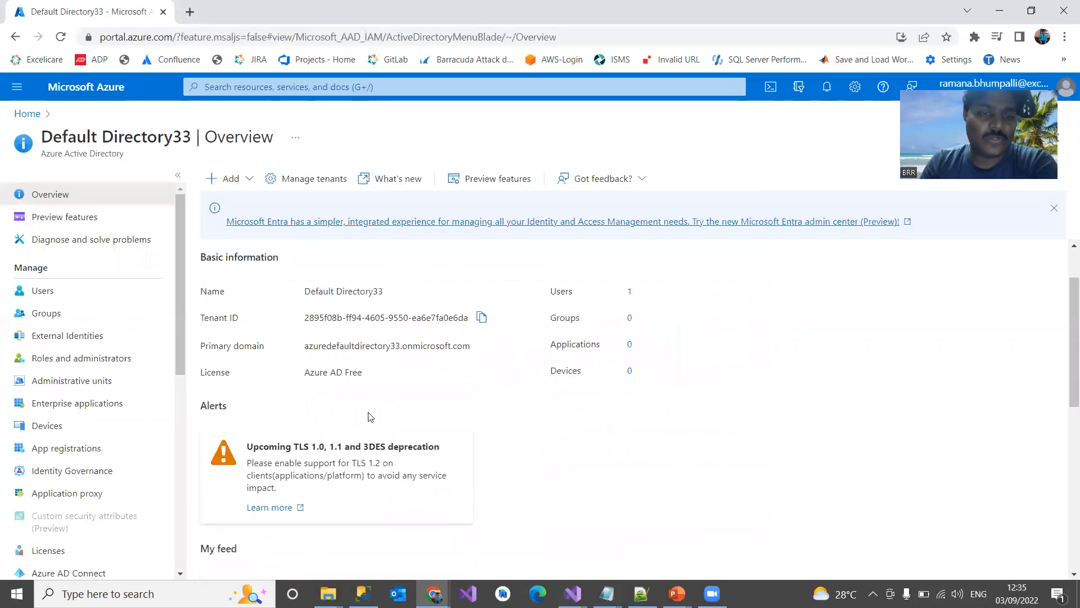
{"action": "left_click_drag", "start_coordinate": [370, 382], "coordinate": [314, 373]}
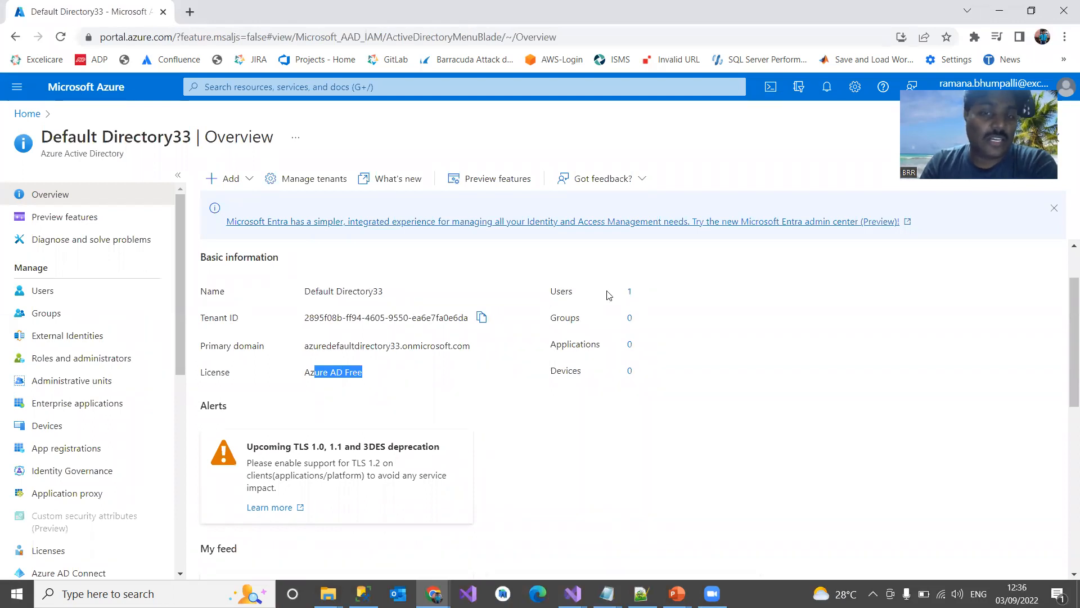
Step: View the directory's user list and return to its overview to examine the My feed and Feature highlights sections
{"action": "left_click", "coordinate": [45, 291]}
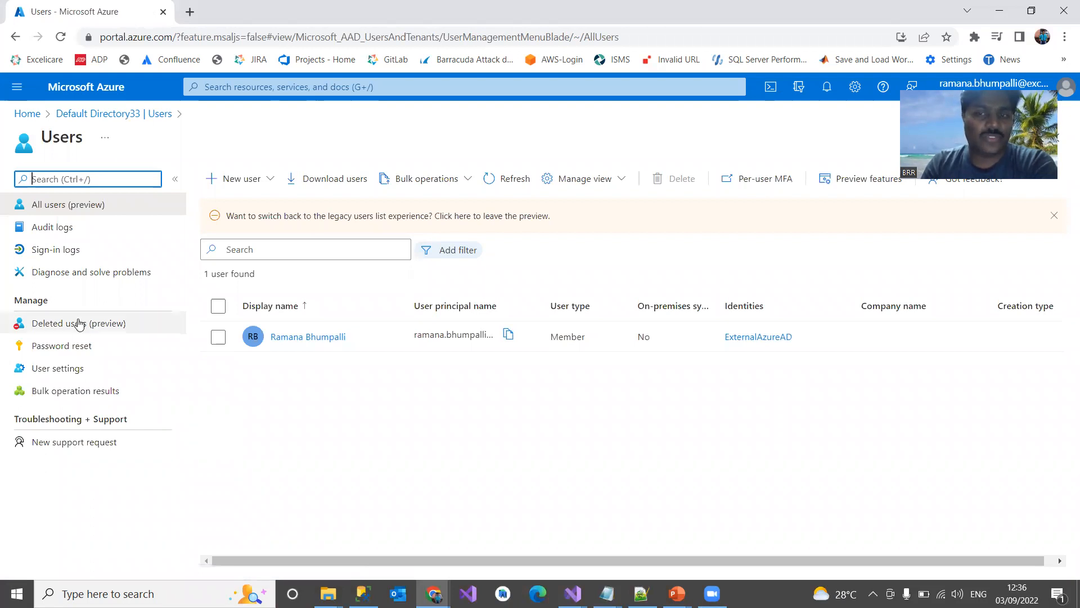
{"action": "left_click", "coordinate": [94, 115]}
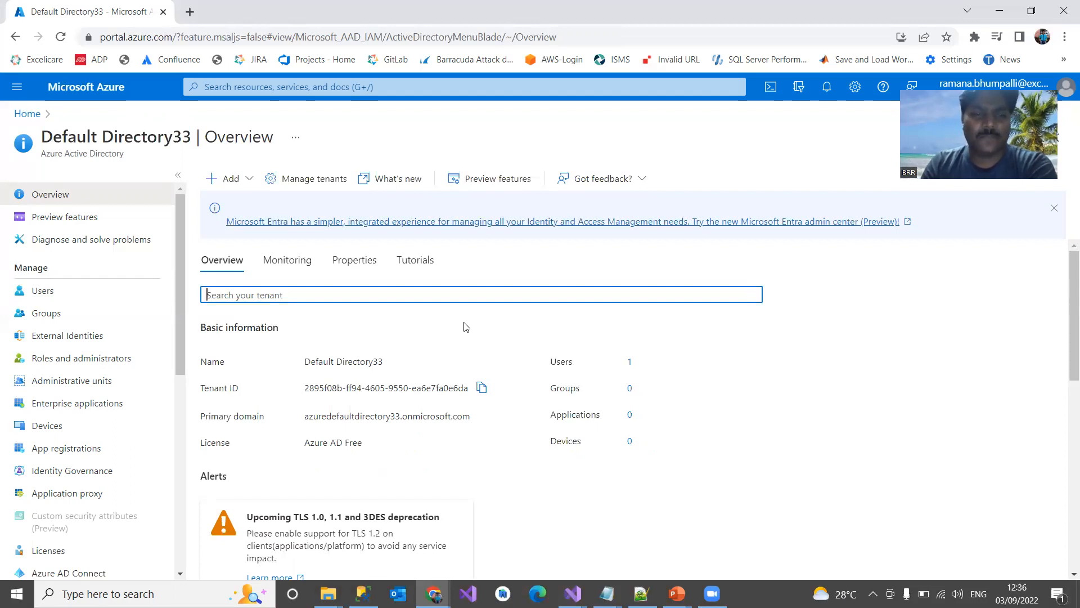
{"action": "scroll", "coordinate": [465, 327], "scroll_direction": "down", "scroll_amount": 5}
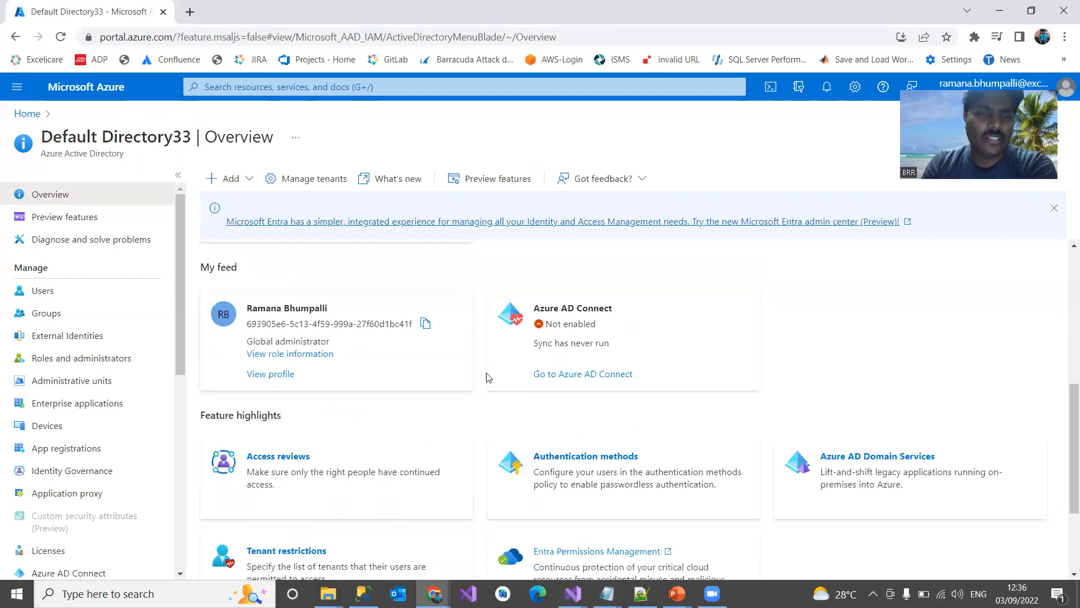
Step: From My feed, view the account's role information and the Global administrator role's assignments, and return to the directory overview
{"action": "scroll", "coordinate": [489, 377], "scroll_direction": "down", "scroll_amount": 1}
{"action": "scroll", "coordinate": [487, 374], "scroll_direction": "up", "scroll_amount": 6}
{"action": "scroll", "coordinate": [487, 374], "scroll_direction": "down", "scroll_amount": 2}
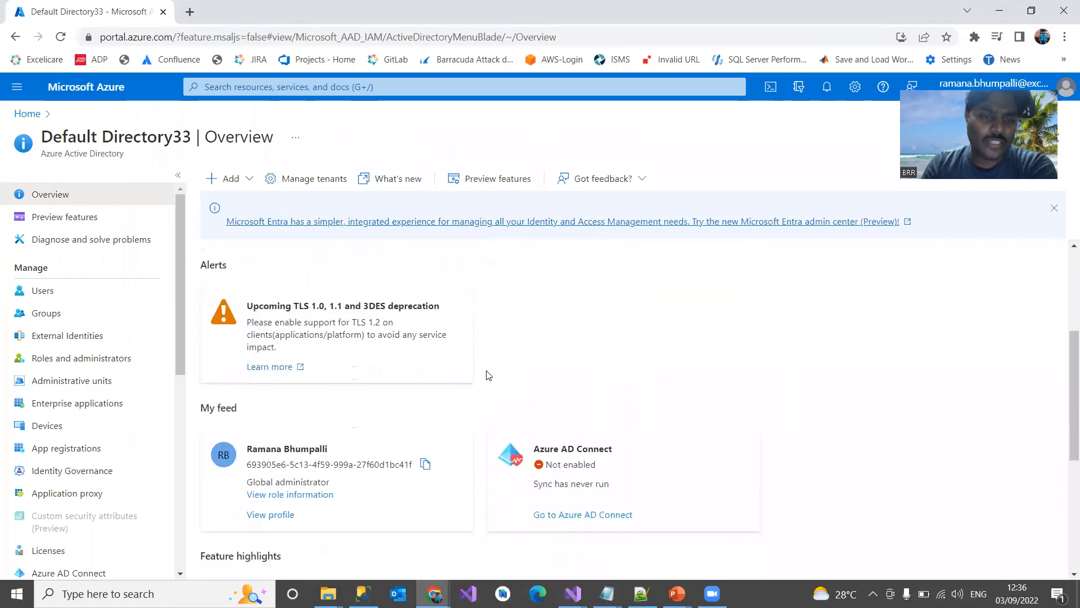
{"action": "scroll", "coordinate": [315, 373], "scroll_direction": "down", "scroll_amount": 2}
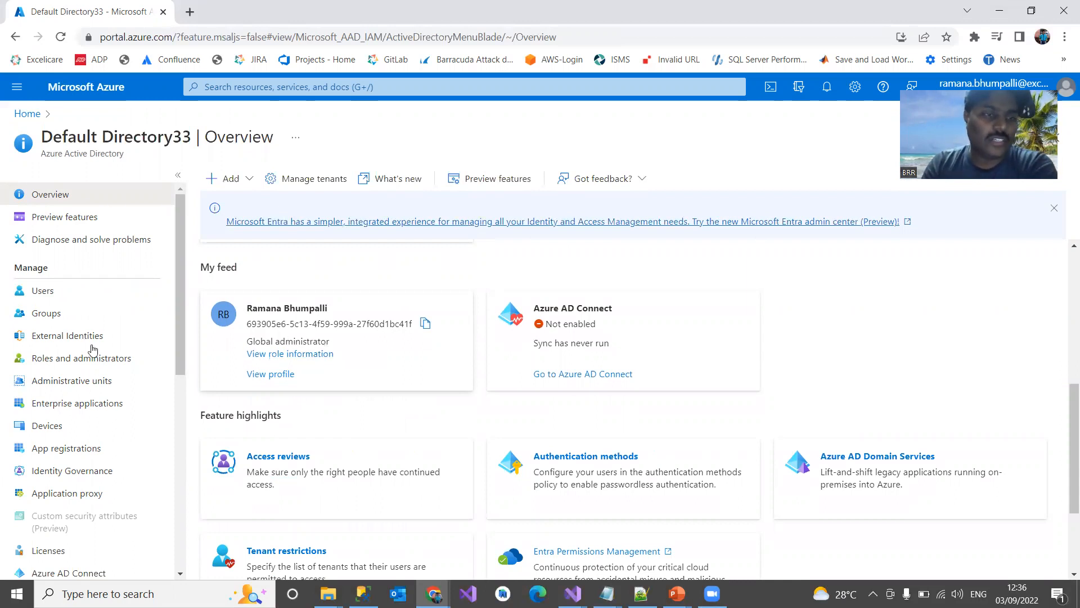
{"action": "scroll", "coordinate": [93, 327], "scroll_direction": "down", "scroll_amount": 4}
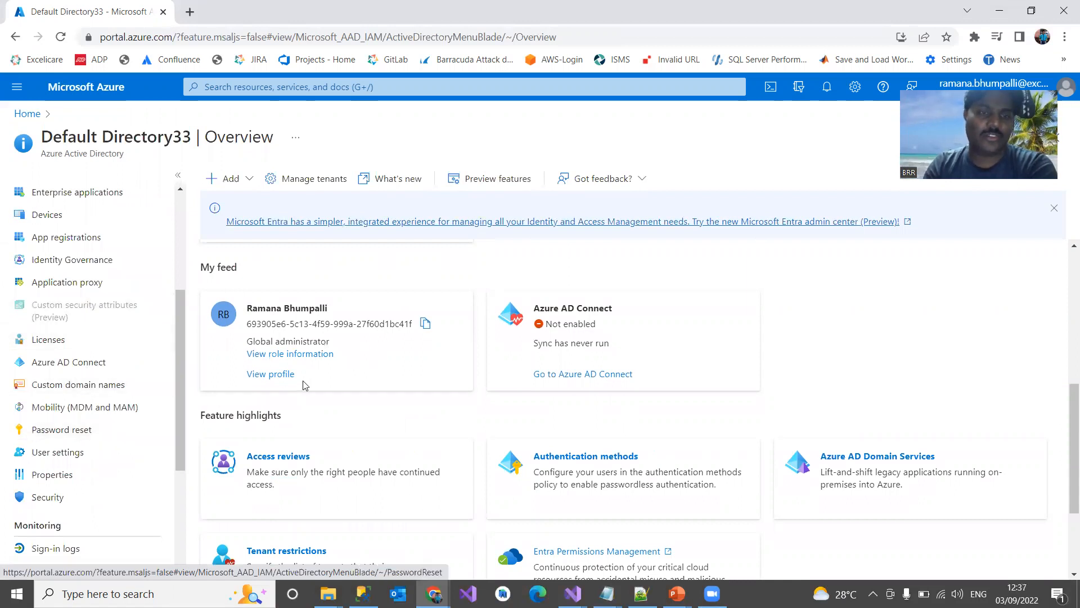
{"action": "left_click", "coordinate": [301, 354]}
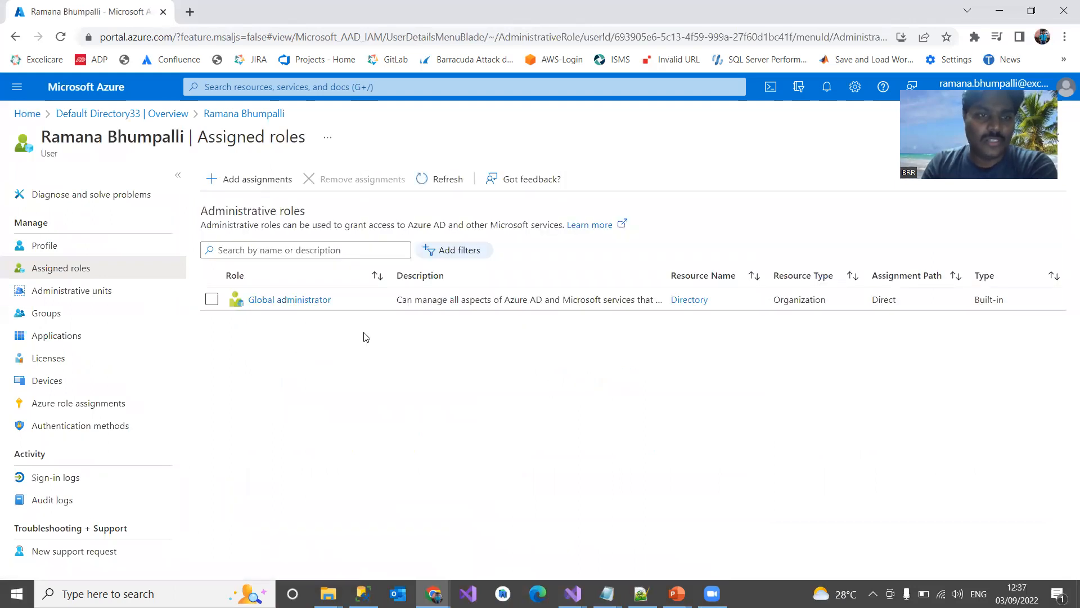
{"action": "left_click", "coordinate": [290, 301]}
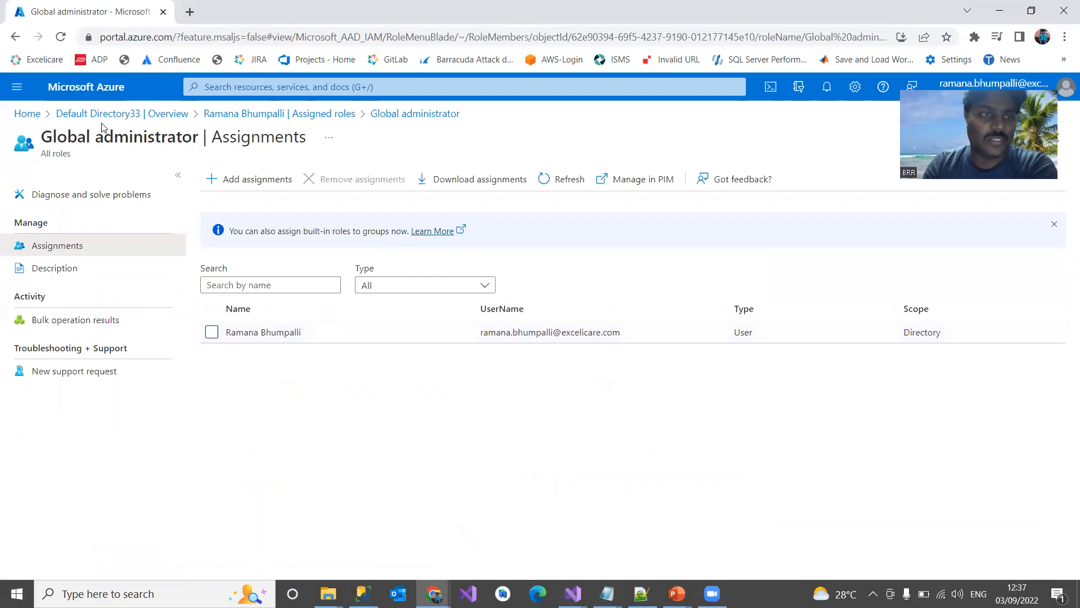
{"action": "left_click", "coordinate": [125, 114]}
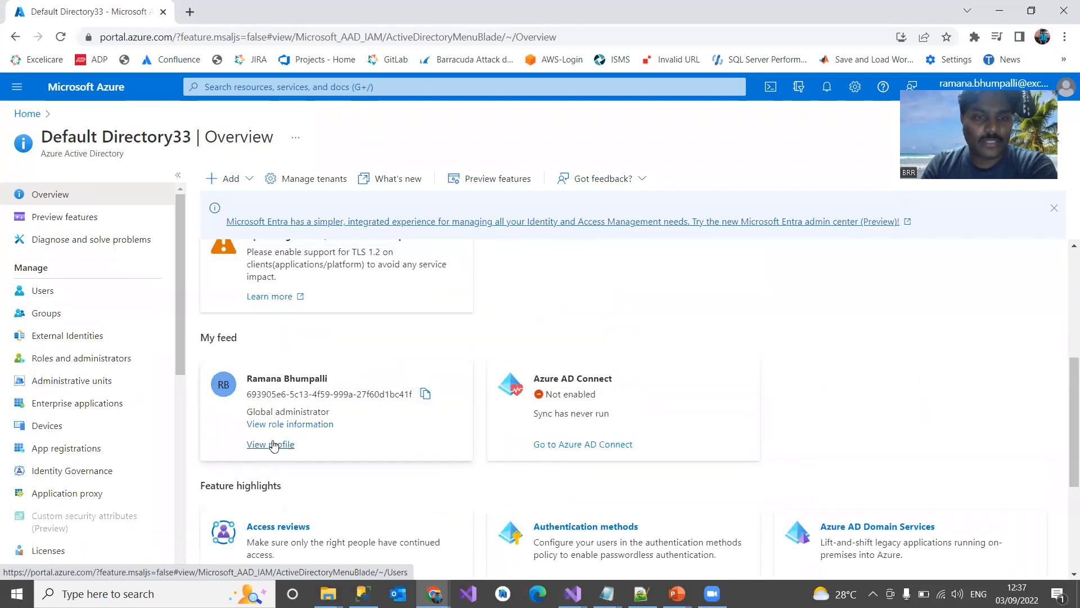
Step: View the account's profile, assigned roles, administrative units, applications and licenses, and return to the directory overview
{"action": "left_click", "coordinate": [273, 445]}
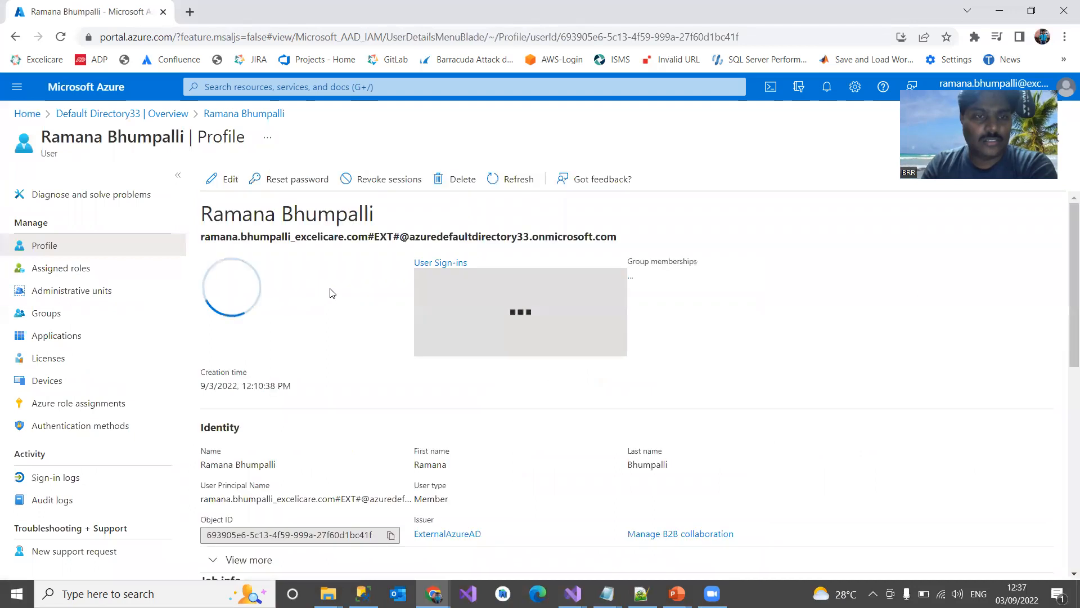
{"action": "left_click", "coordinate": [87, 115]}
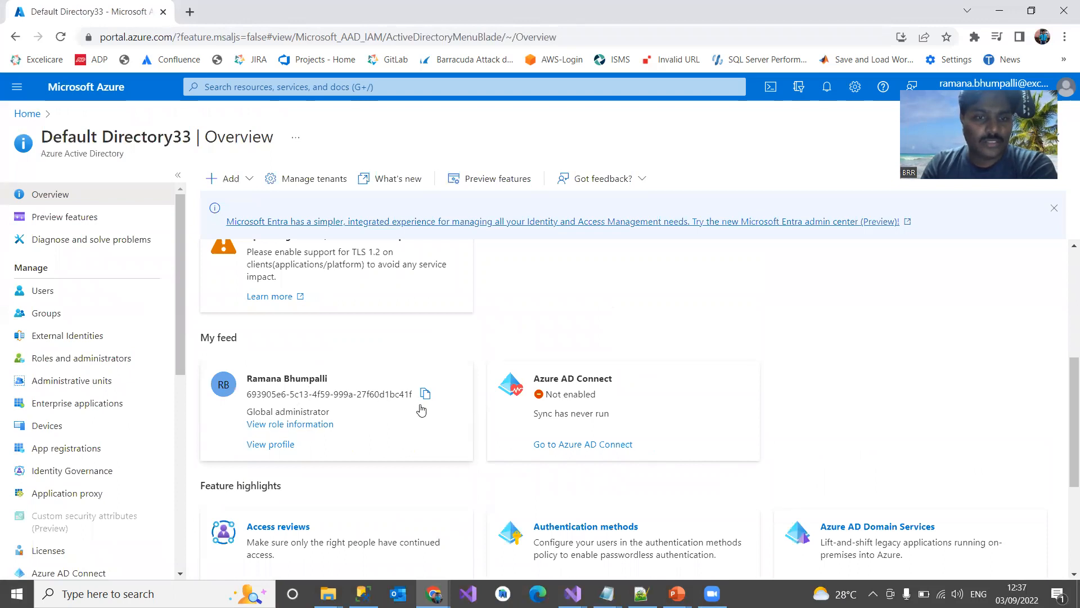
{"action": "left_click", "coordinate": [268, 424]}
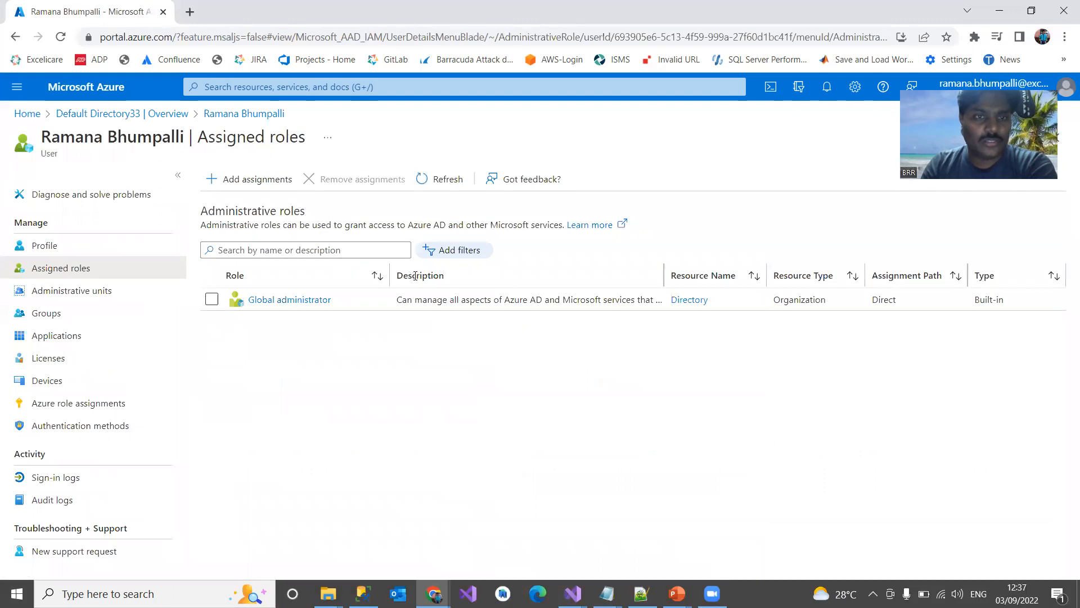
{"action": "left_click", "coordinate": [72, 293]}
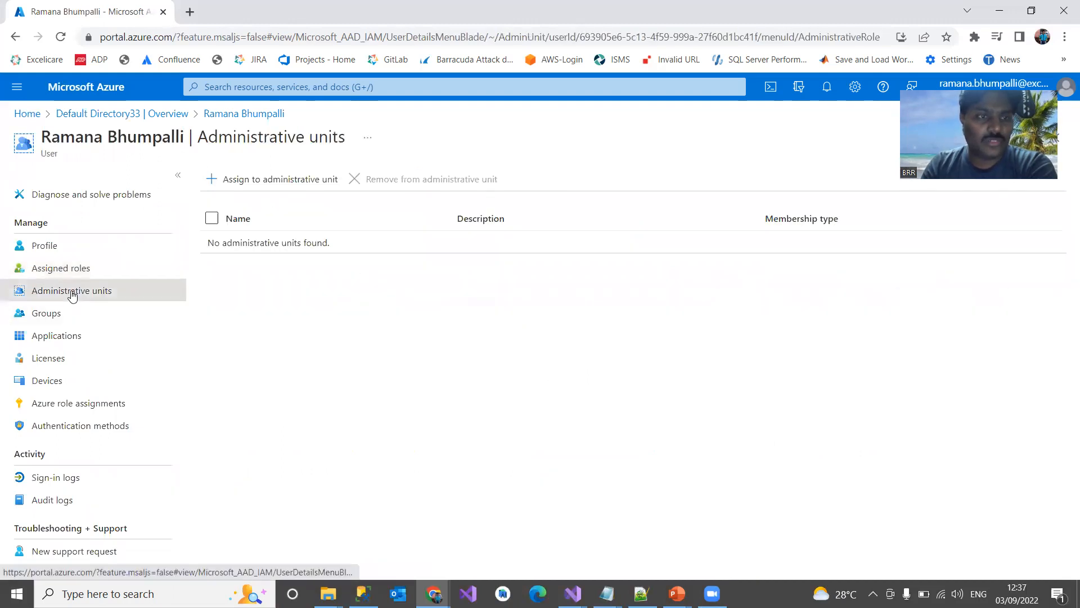
{"action": "left_click", "coordinate": [68, 272]}
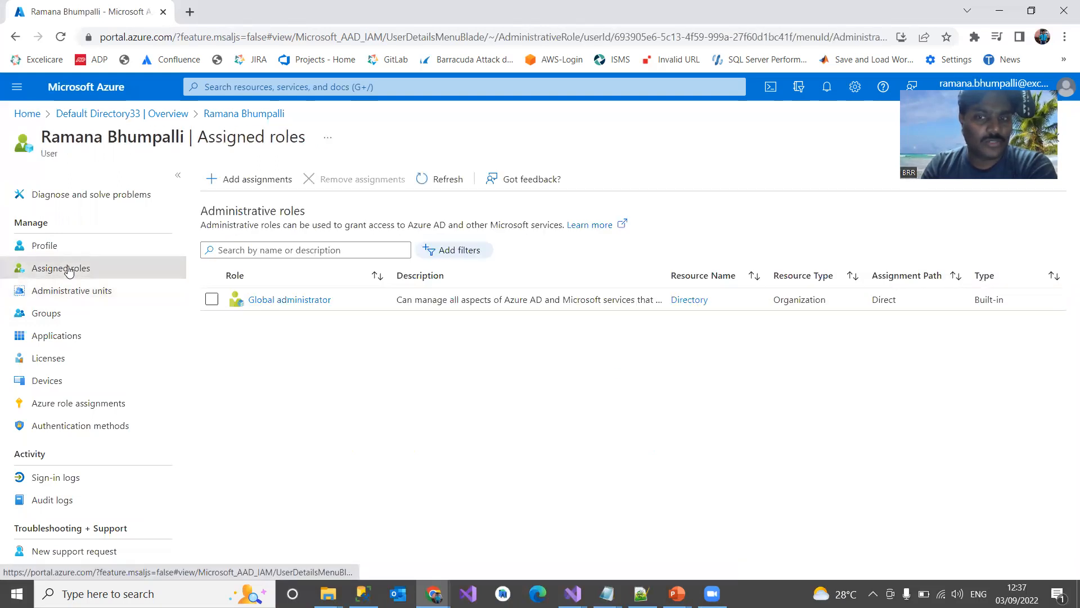
{"action": "left_click", "coordinate": [55, 336]}
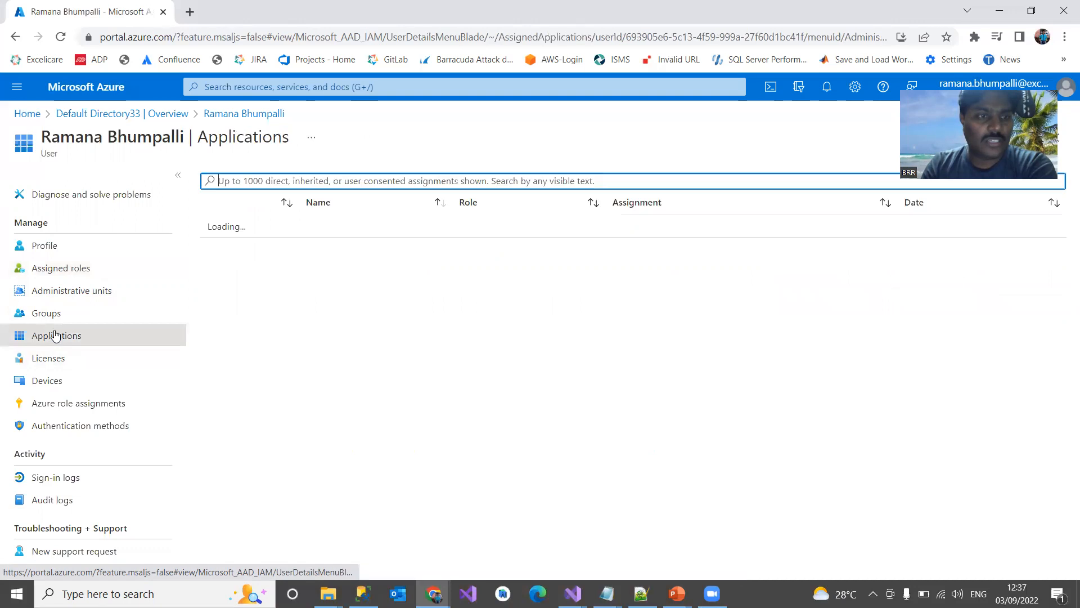
{"action": "left_click", "coordinate": [54, 363]}
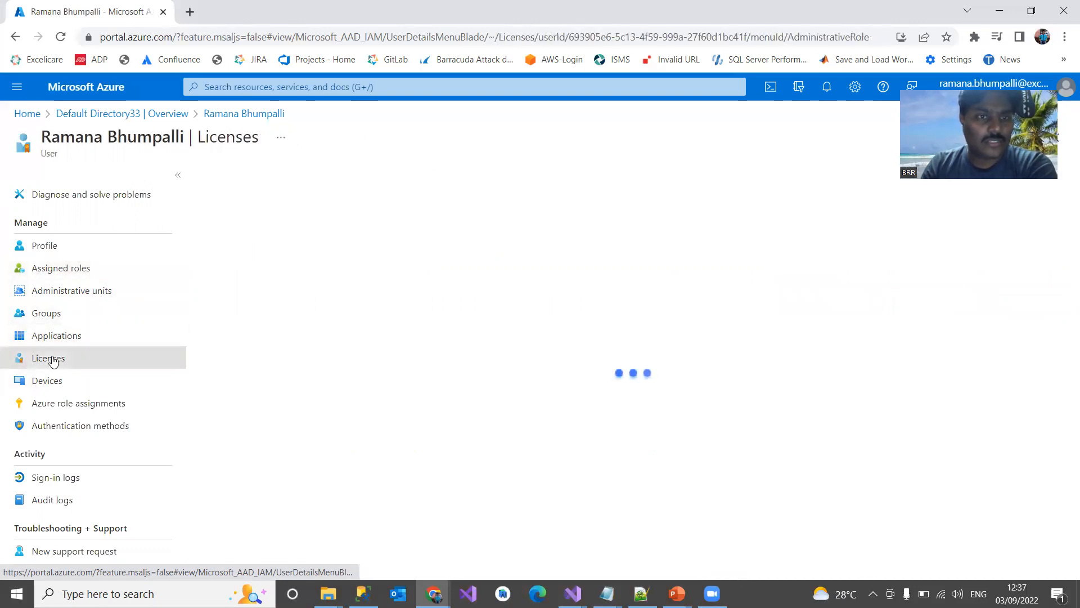
{"action": "left_click", "coordinate": [120, 115]}
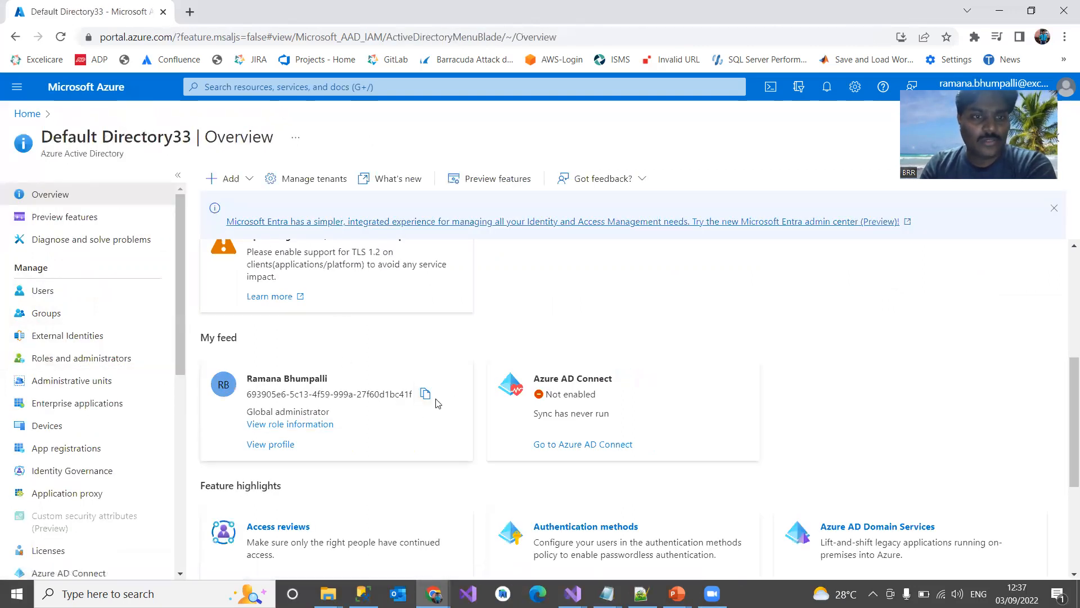
Step: Examine the overview's Feature highlights, Quick actions, basic information and Alerts, along with the directory's Manage and Monitoring options
{"action": "scroll", "coordinate": [415, 422], "scroll_direction": "down", "scroll_amount": 1}
{"action": "scroll", "coordinate": [418, 389], "scroll_direction": "down", "scroll_amount": 2}
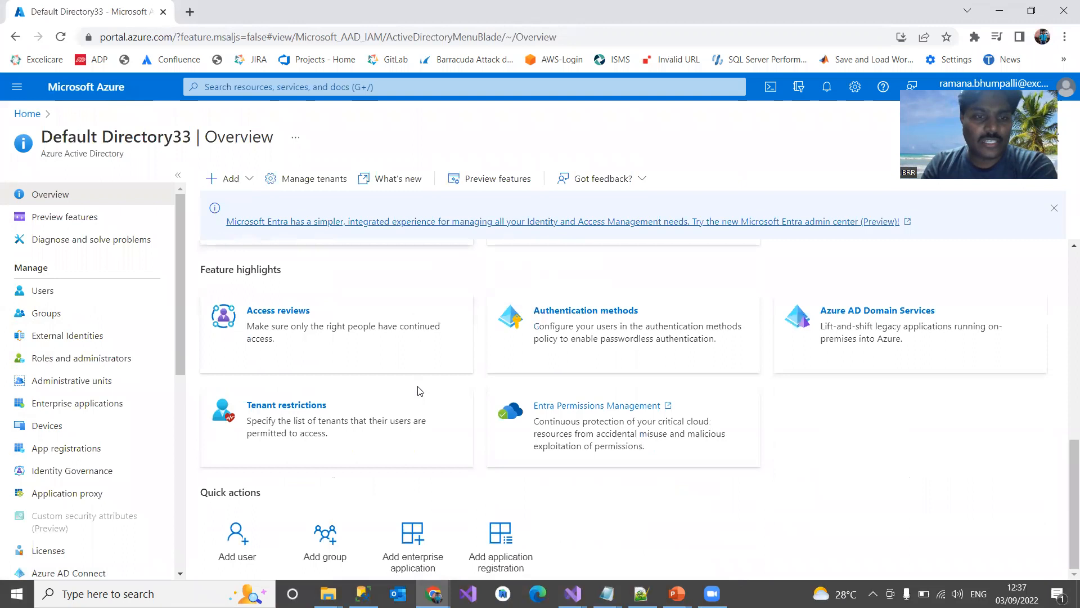
{"action": "scroll", "coordinate": [87, 422], "scroll_direction": "down", "scroll_amount": 3}
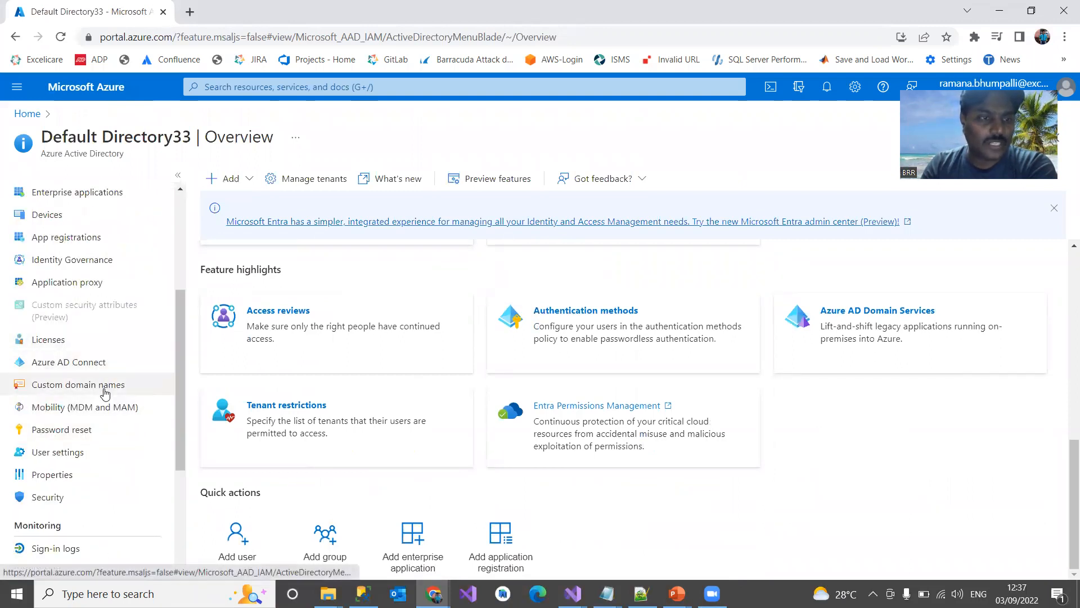
{"action": "scroll", "coordinate": [85, 472], "scroll_direction": "down", "scroll_amount": 1}
{"action": "scroll", "coordinate": [87, 472], "scroll_direction": "down", "scroll_amount": 3}
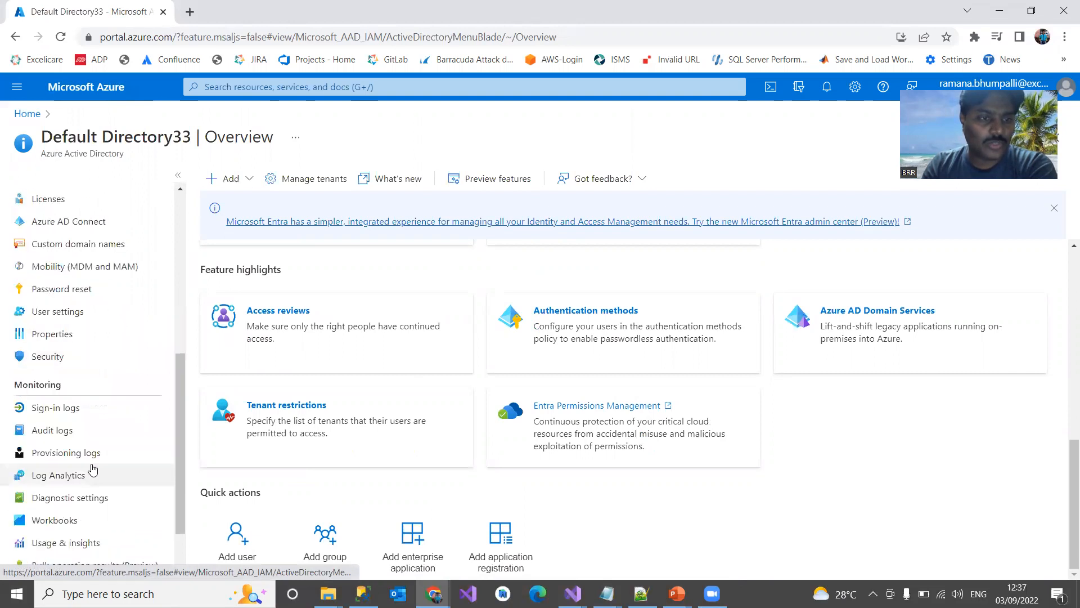
{"action": "scroll", "coordinate": [104, 450], "scroll_direction": "down", "scroll_amount": 1}
{"action": "scroll", "coordinate": [128, 433], "scroll_direction": "up", "scroll_amount": 4}
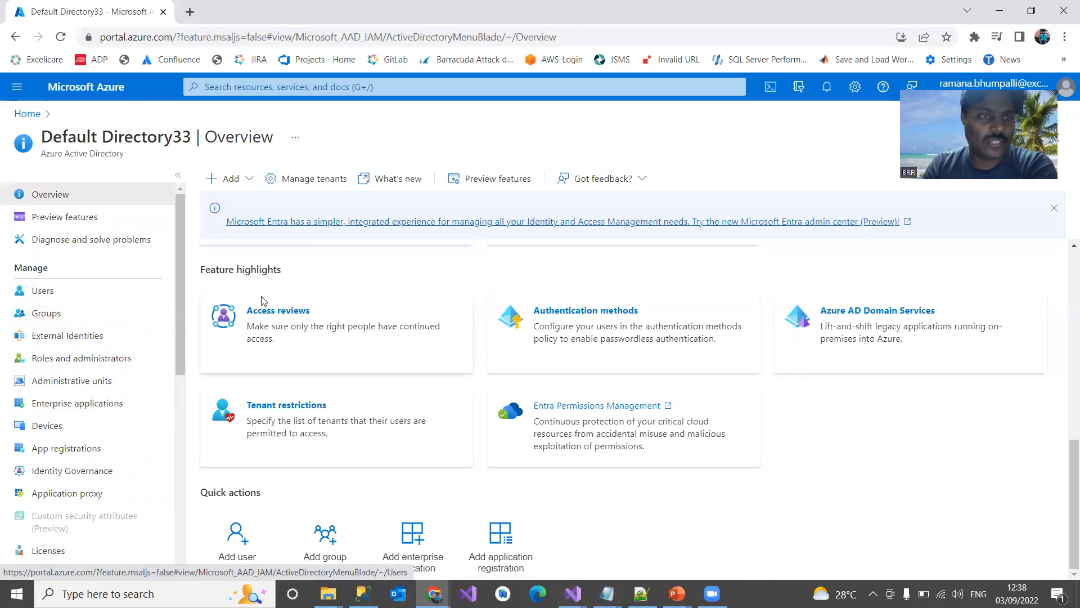
{"action": "scroll", "coordinate": [410, 359], "scroll_direction": "up", "scroll_amount": 8}
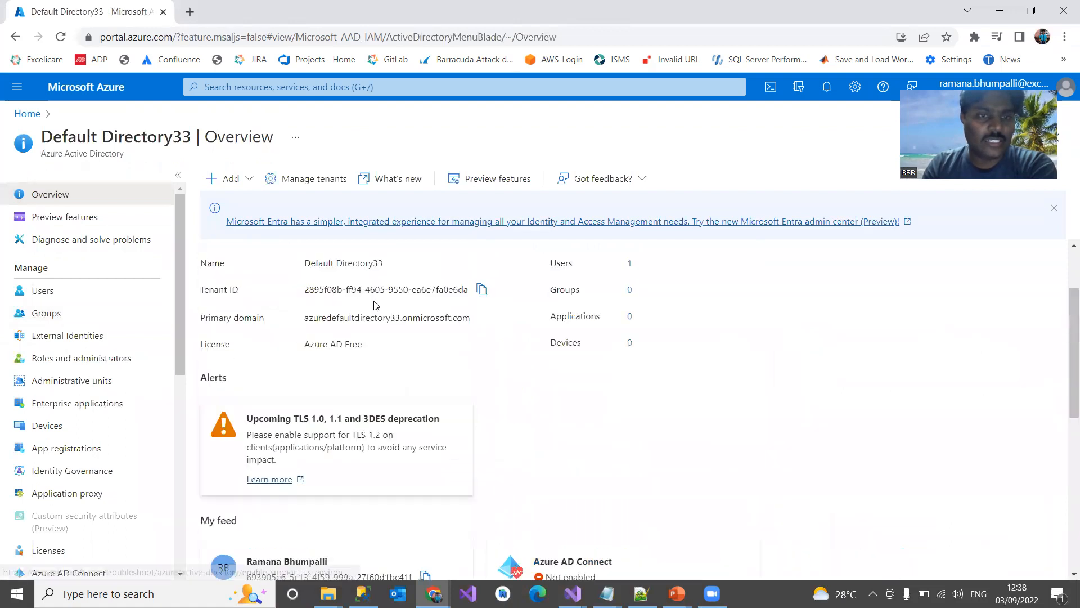
{"action": "scroll", "coordinate": [415, 361], "scroll_direction": "down", "scroll_amount": 3}
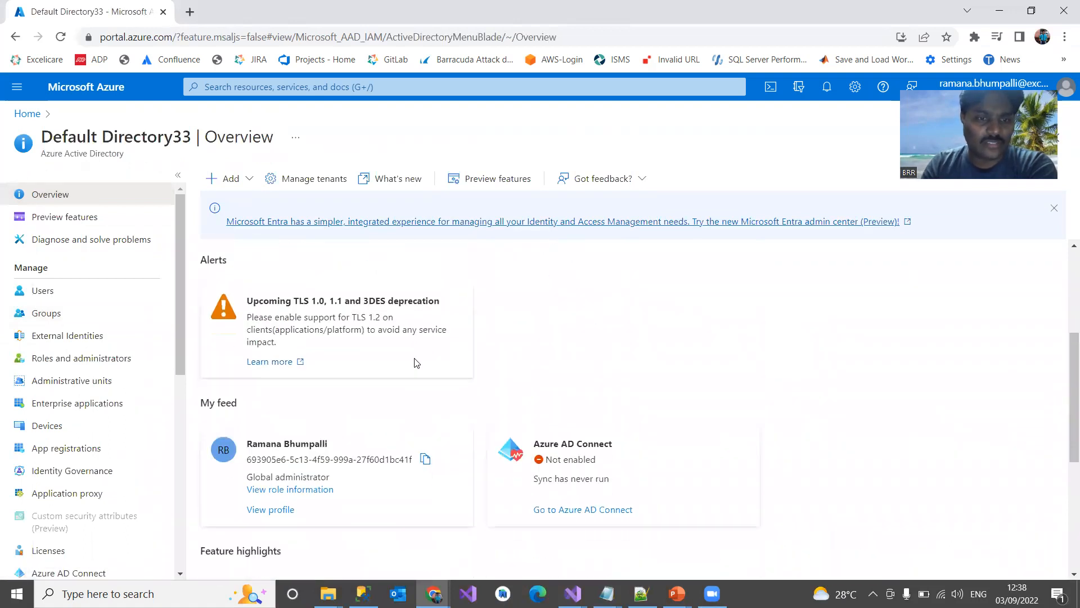
Step: View the tenant details of Default Directory33 and Excelicare under Manage tenants, and return to the directory overview
{"action": "left_click", "coordinate": [310, 179]}
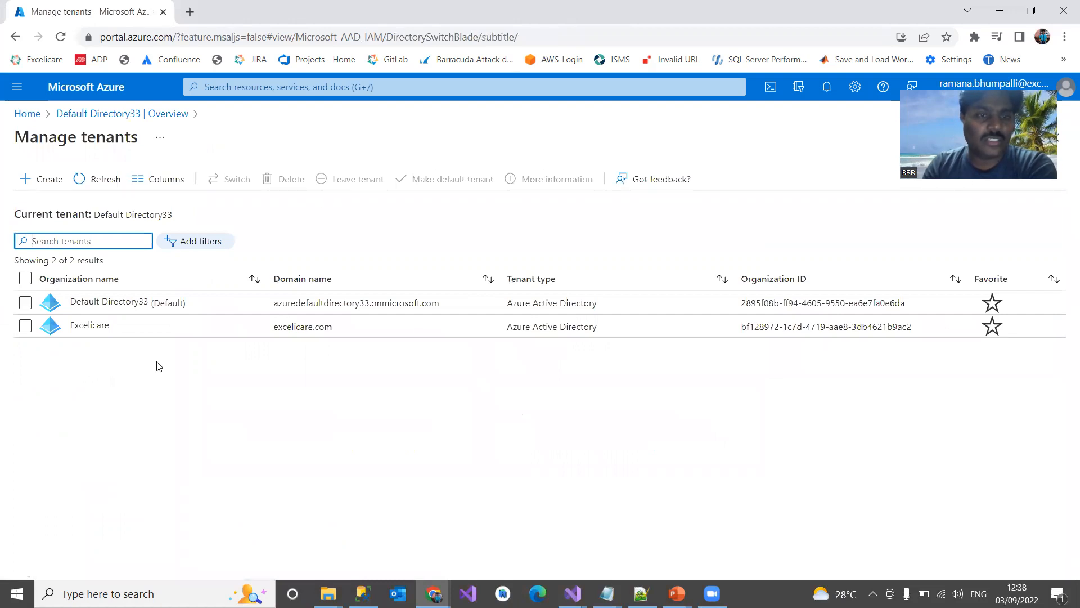
{"action": "left_click", "coordinate": [108, 301]}
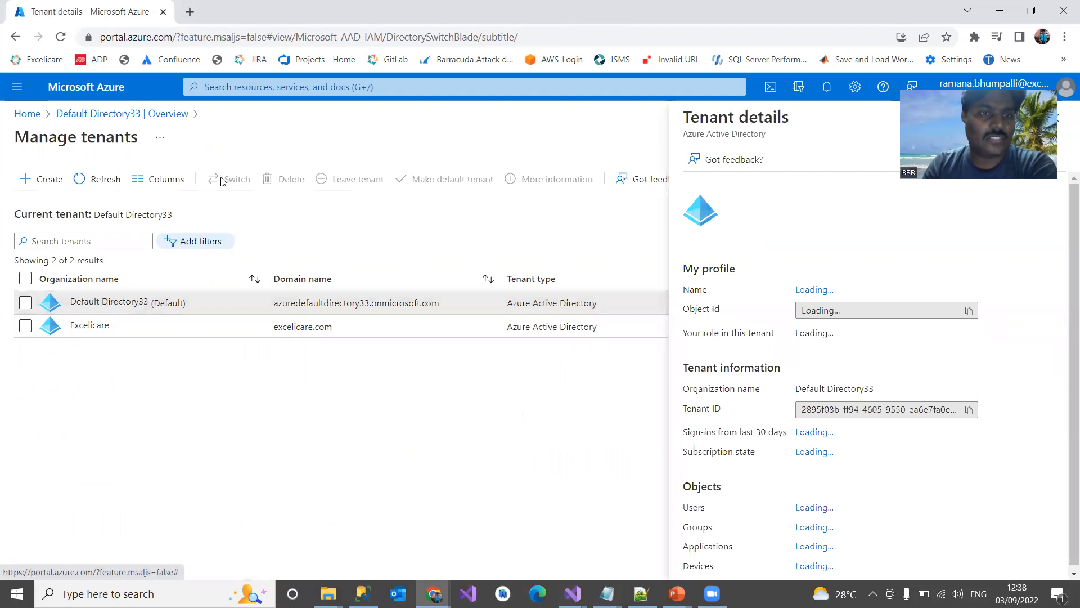
{"action": "left_click", "coordinate": [106, 326]}
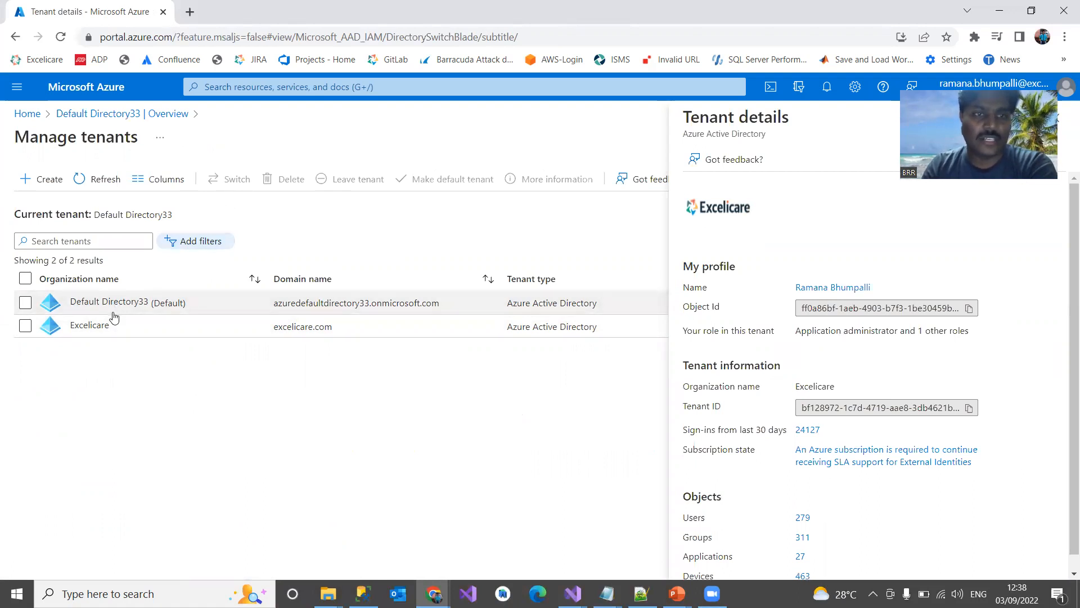
{"action": "left_click", "coordinate": [93, 114]}
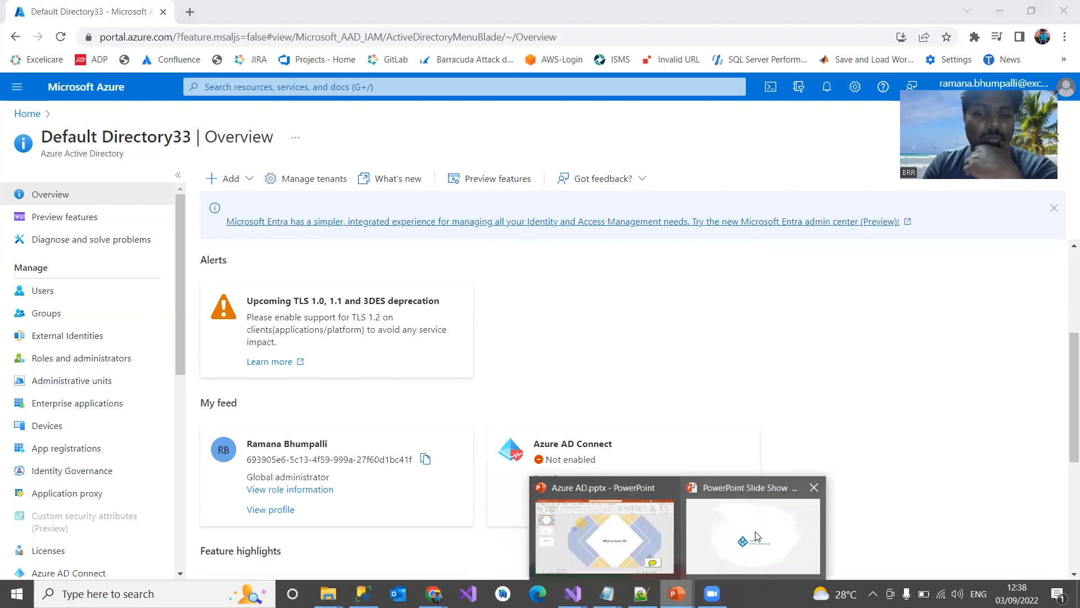
Step: Switch to the running PowerPoint slide show to present the closing Thank you slide
{"action": "left_click", "coordinate": [740, 526]}
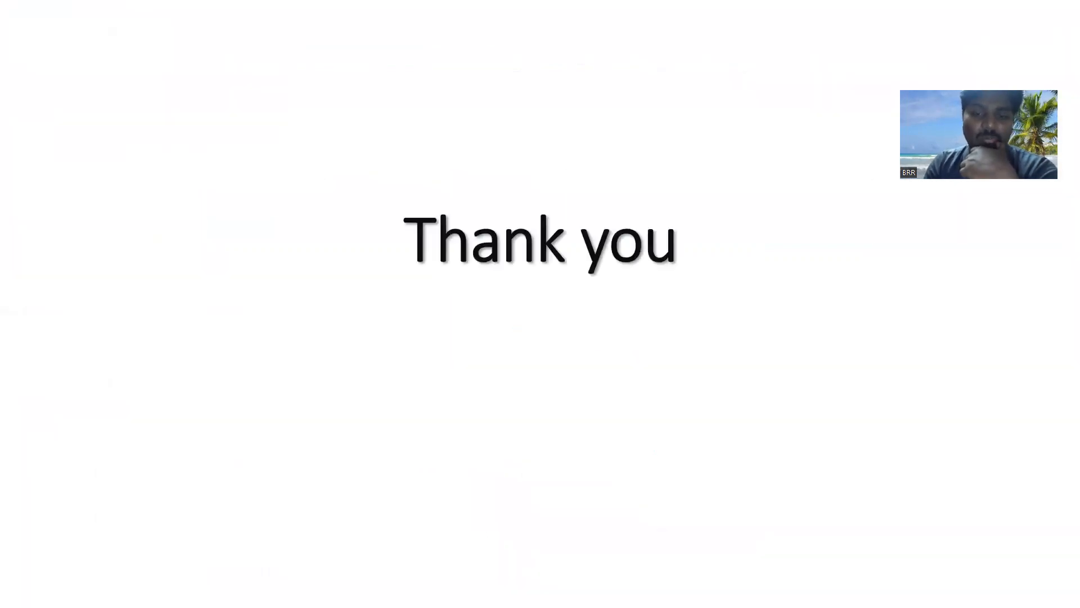